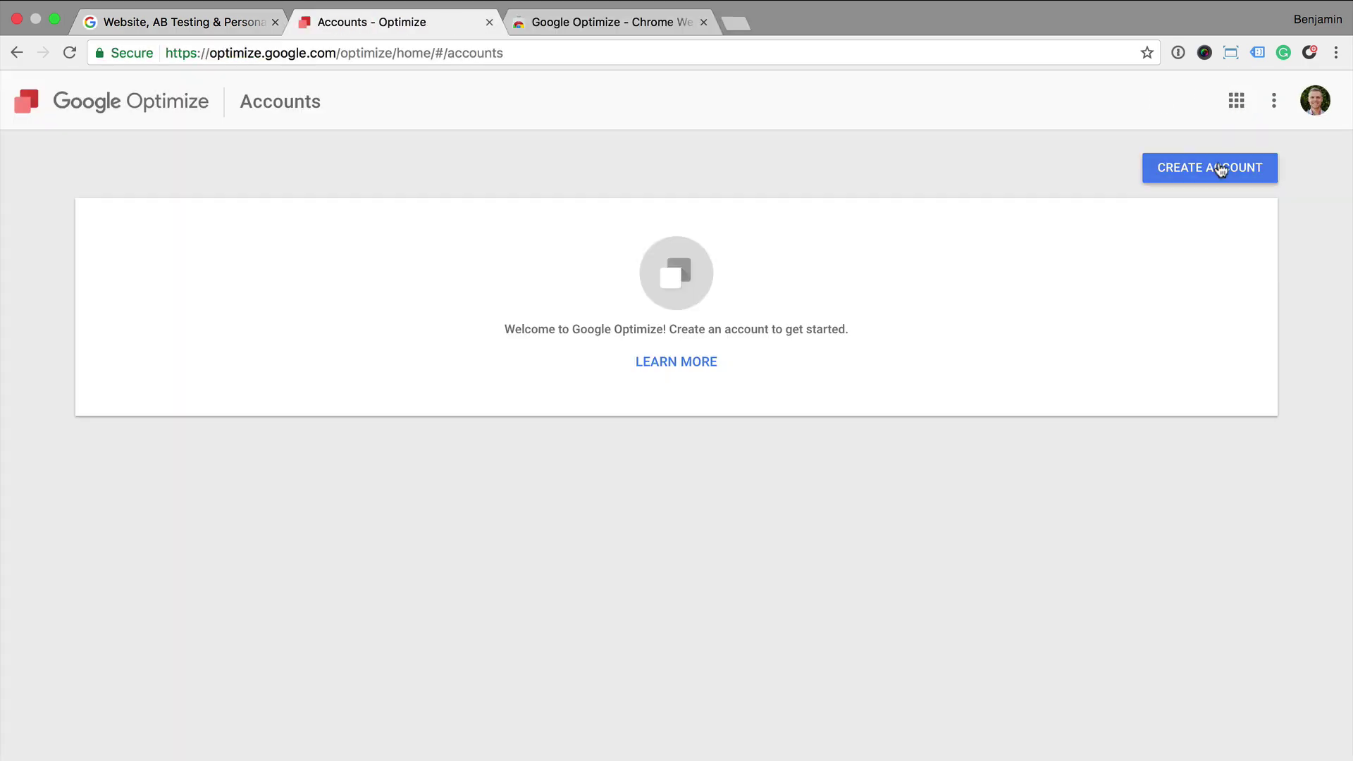
- Create a new Optimize account named 'Loves Data', agreeing to the terms of service
left_click(1220, 170)
type("Loves D")
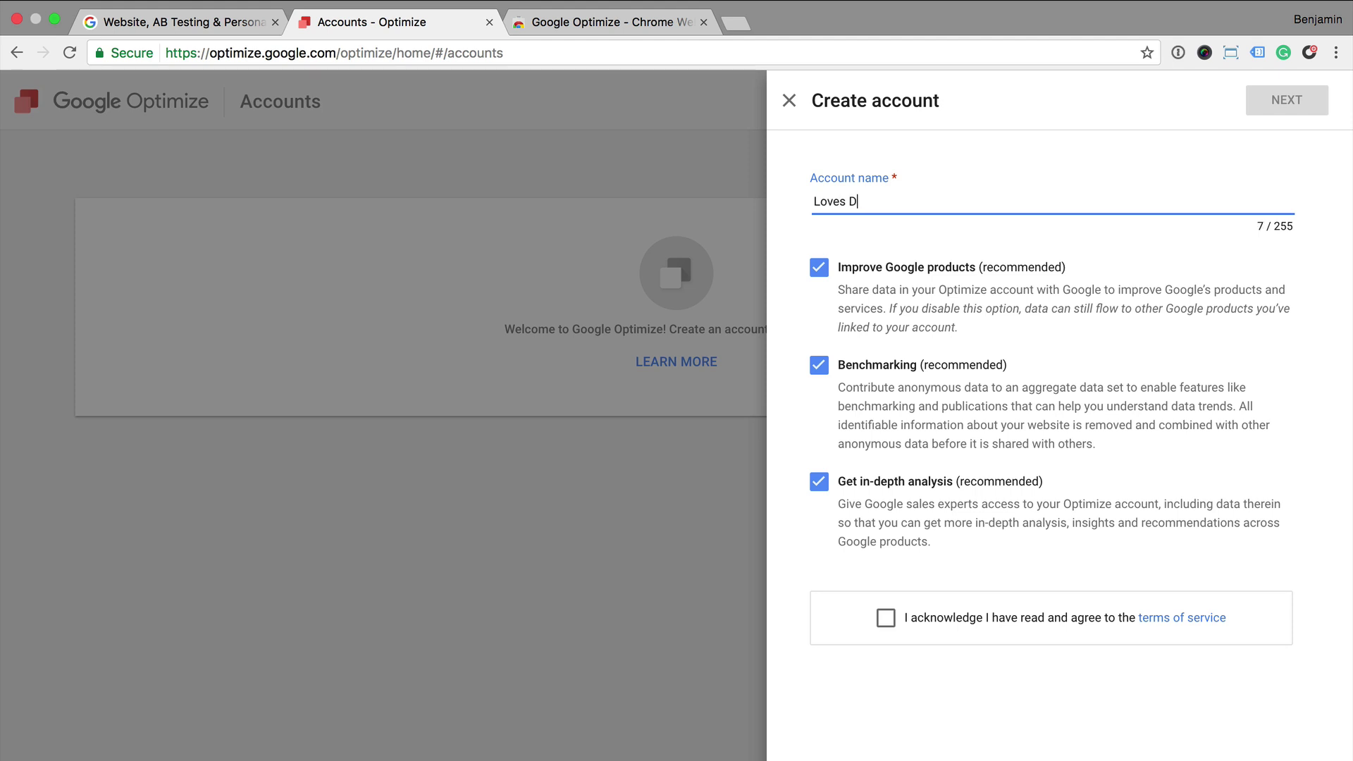
type("ata")
left_click(886, 618)
left_click(1276, 107)
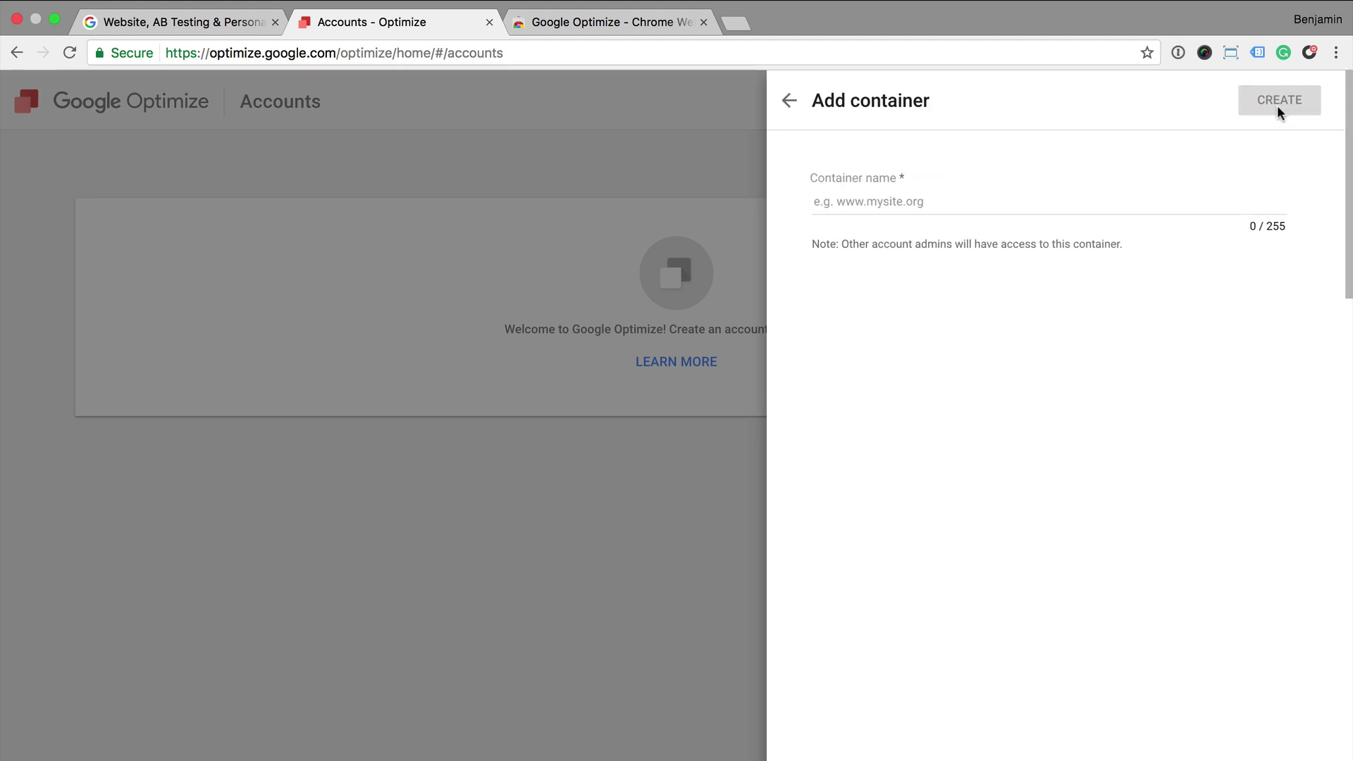
left_click(1149, 211)
type("www.lovesdat")
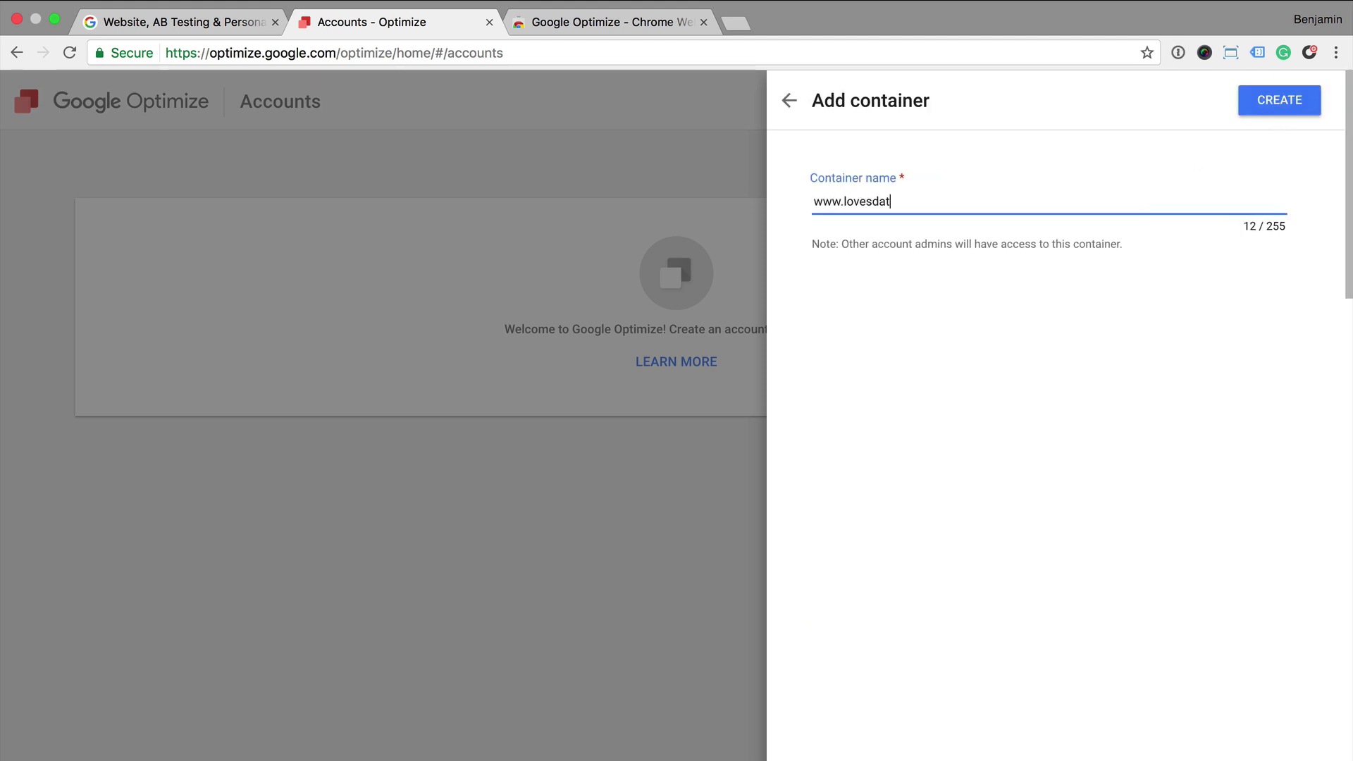
type("a.com")
left_click(1280, 103)
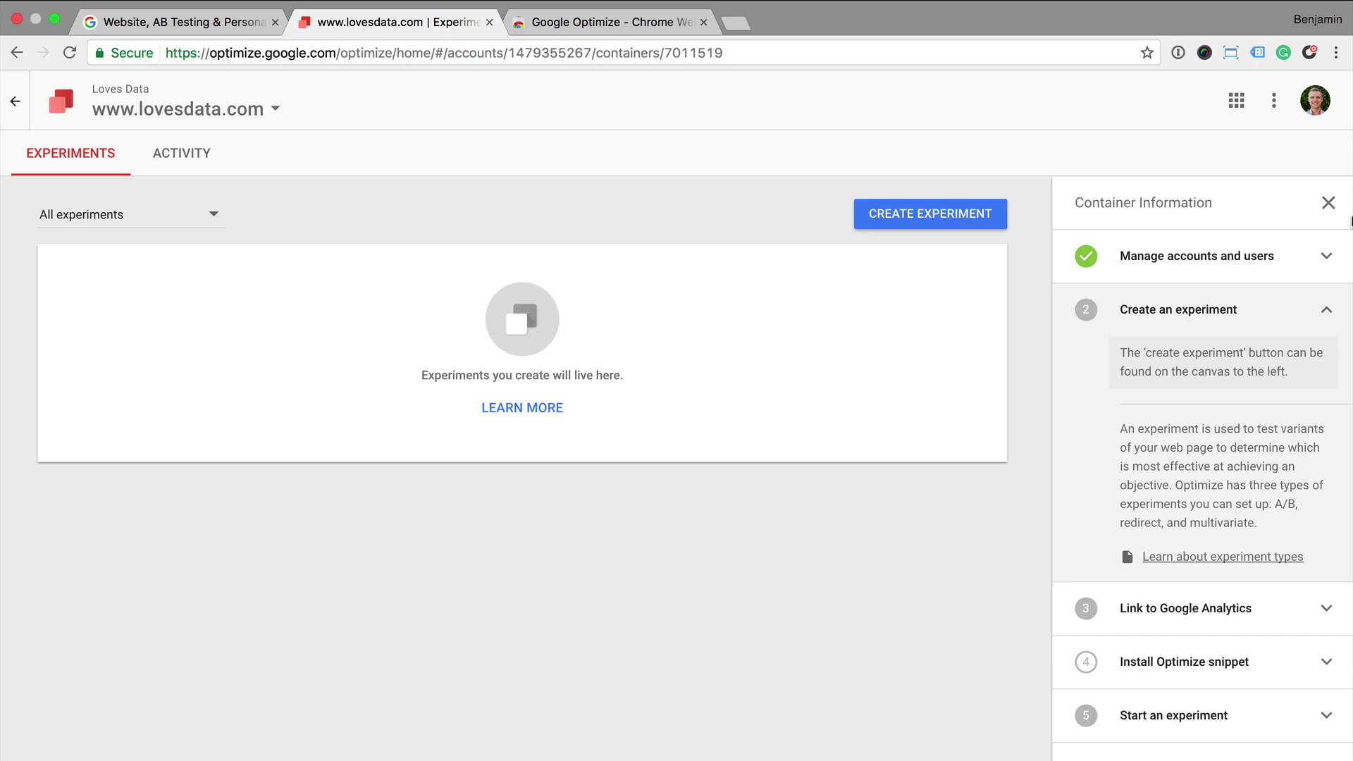
- Link the Company Analytics property (UA-96556630-2), All Web Site Data view, to the container
left_click(1267, 593)
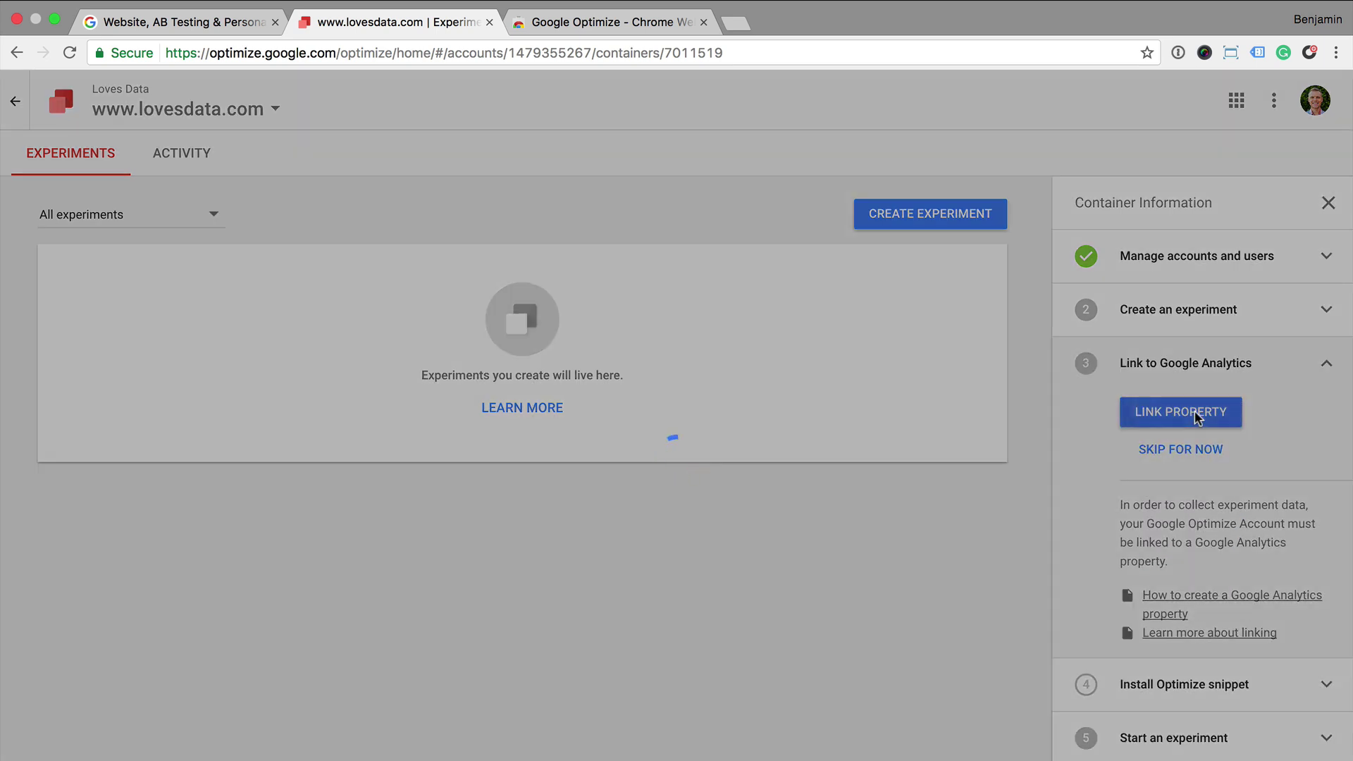
left_click(1197, 415)
left_click(984, 209)
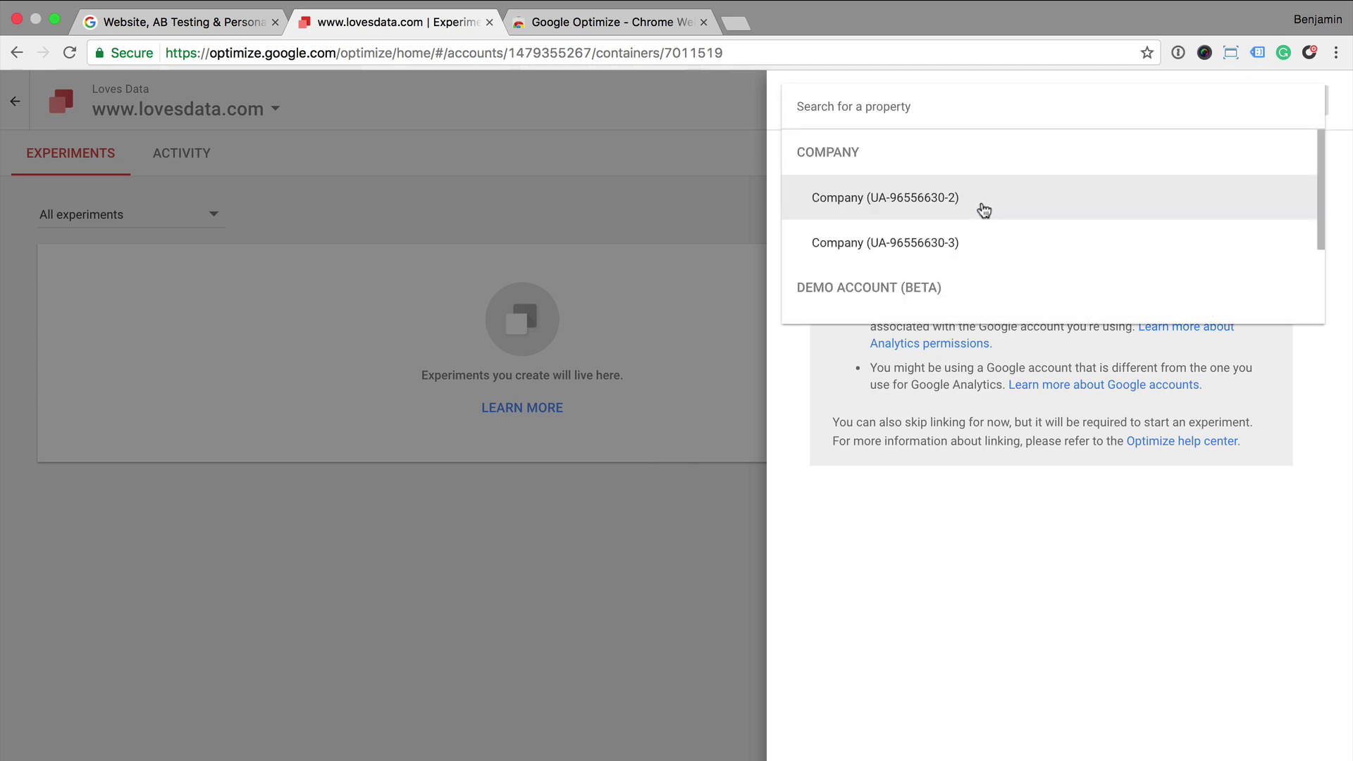
left_click(983, 206)
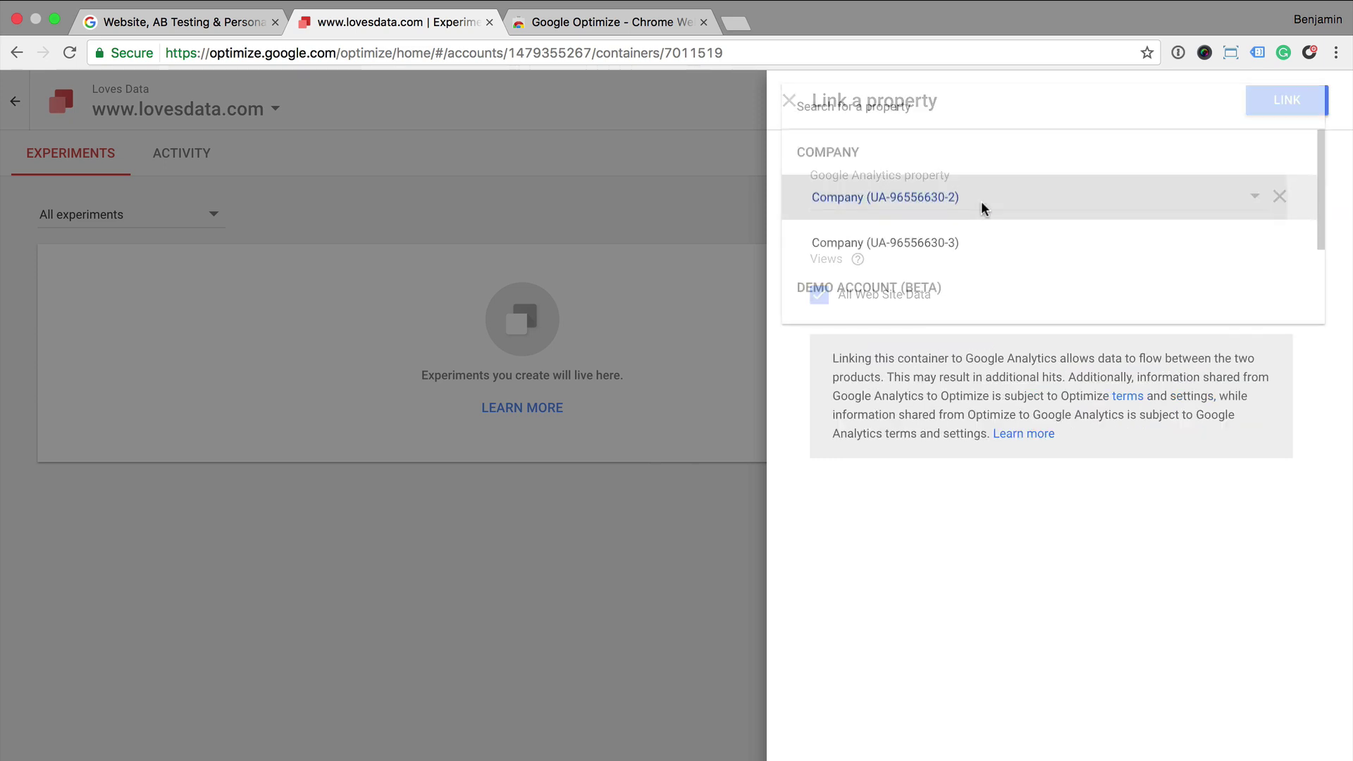
left_click(1259, 103)
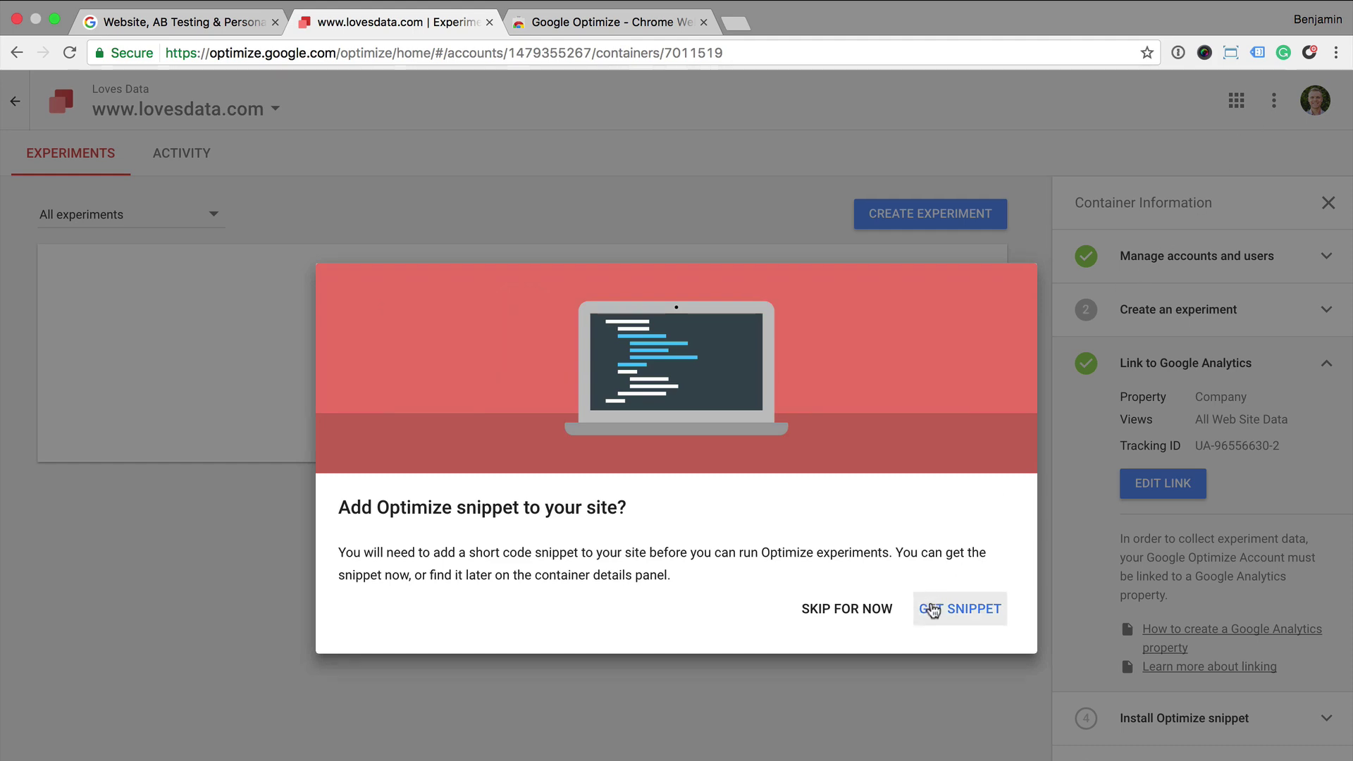
- Review the Optimize snippet and anti-flicker snippet steps, then finish the instructions with Done
left_click(932, 611)
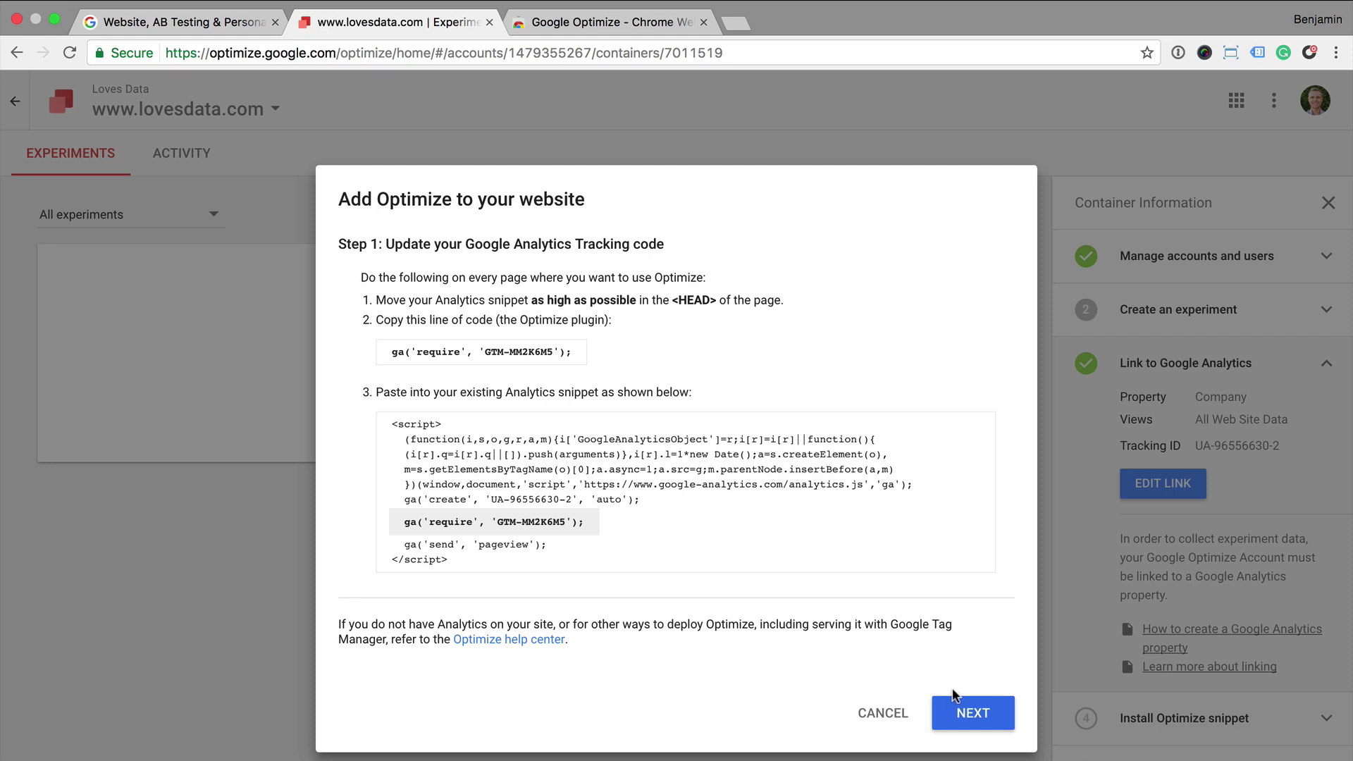
left_click(957, 714)
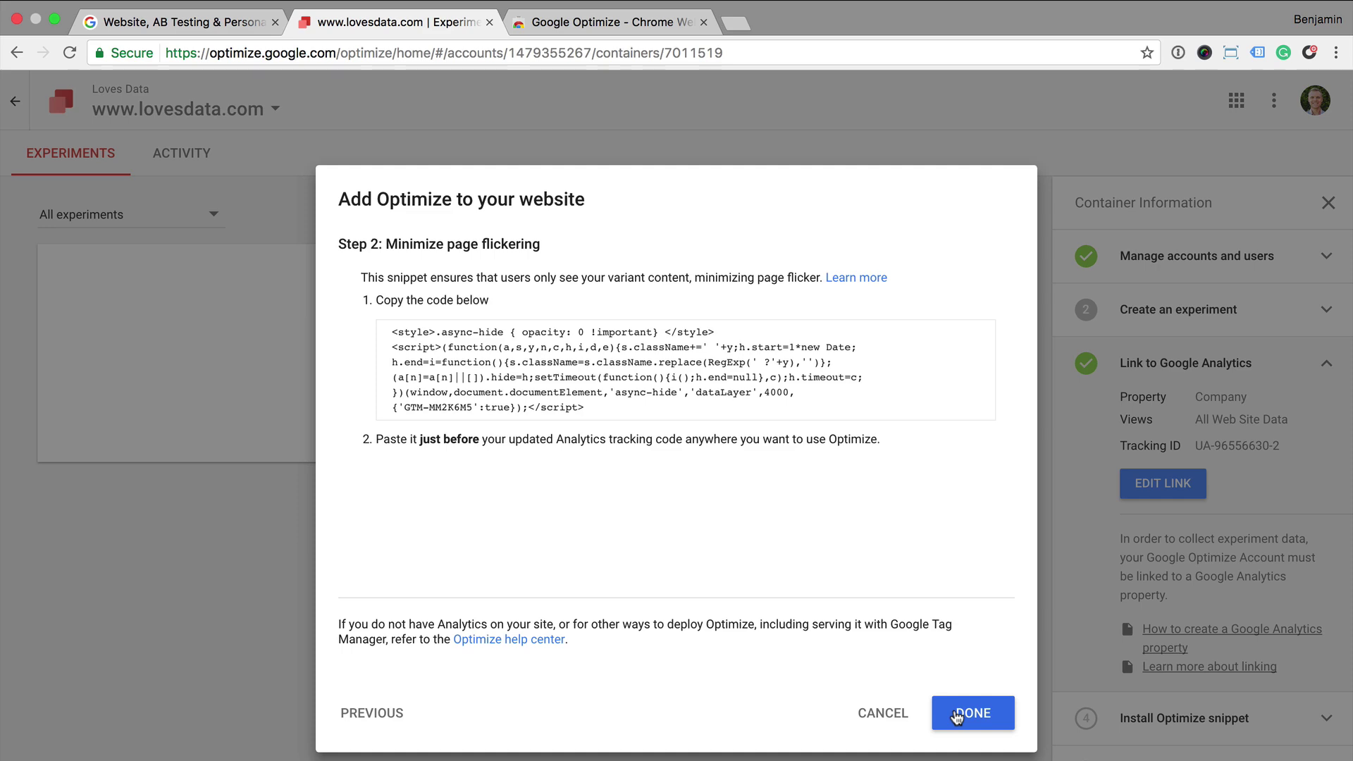
left_click(957, 714)
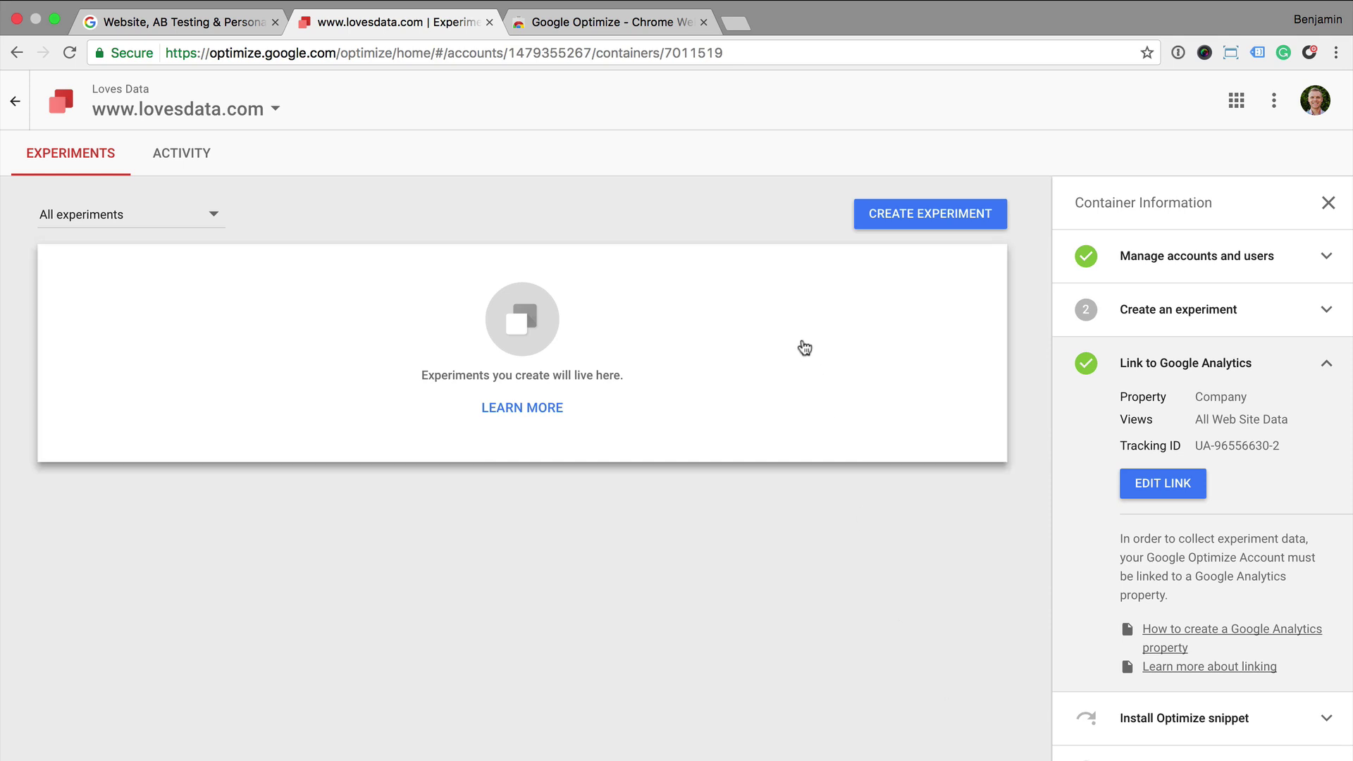
- Add the Google Optimize extension to Chrome from the Web Store, then go back to Optimize
left_click(617, 26)
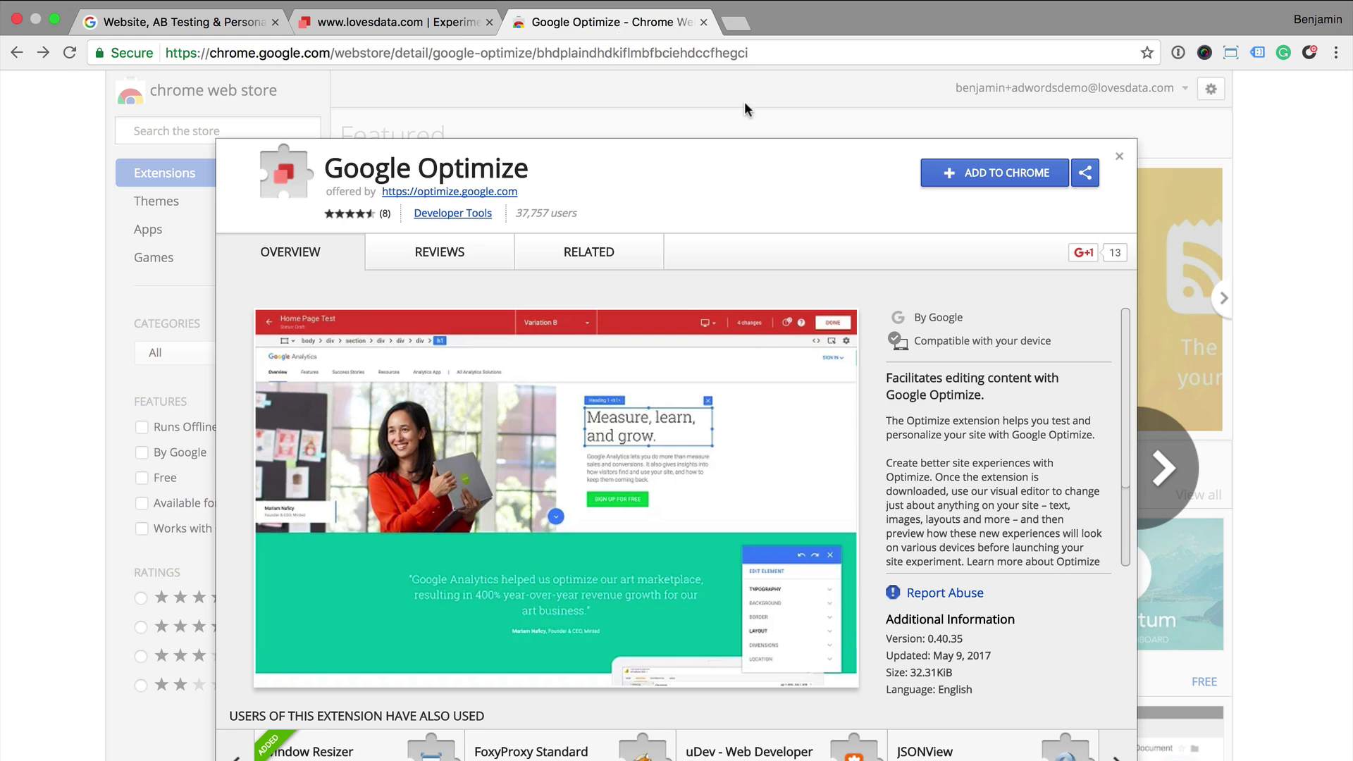
left_click(1001, 172)
left_click(856, 204)
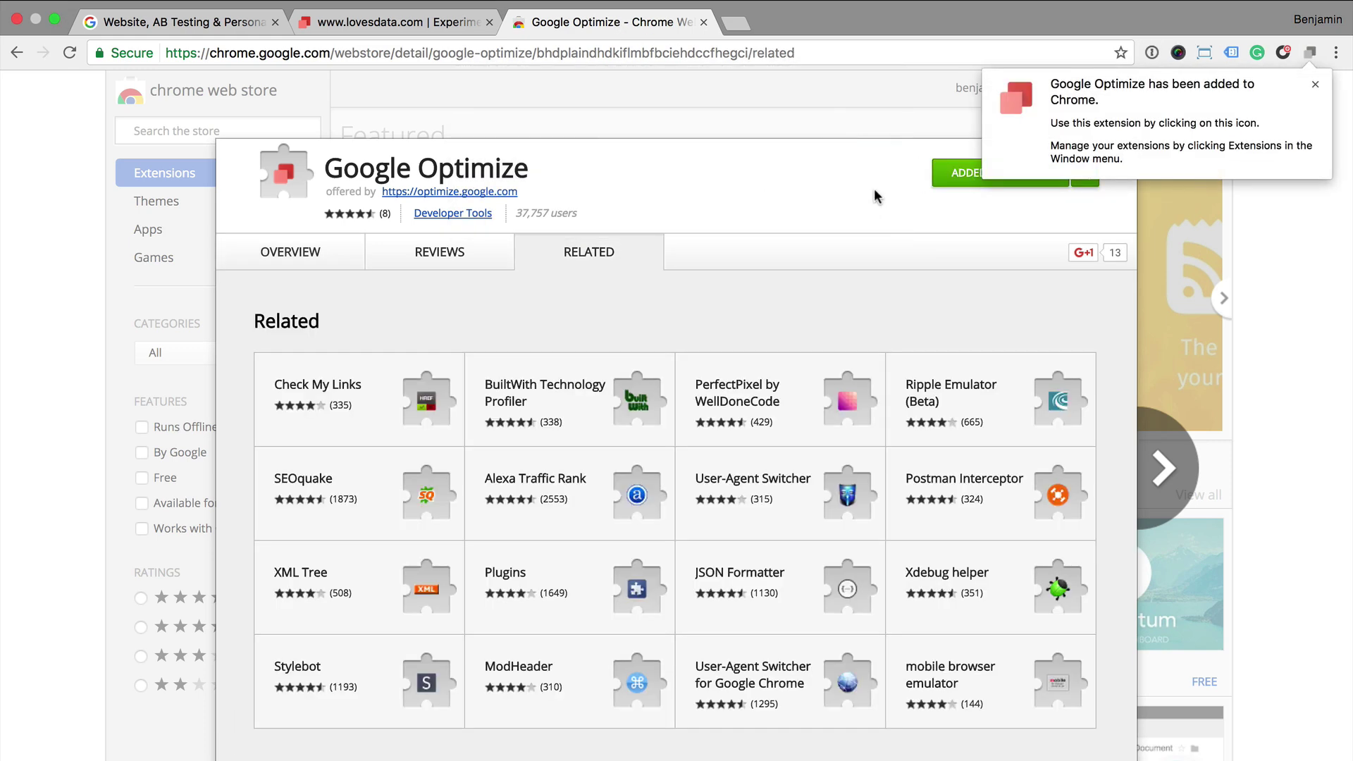
left_click(1309, 54)
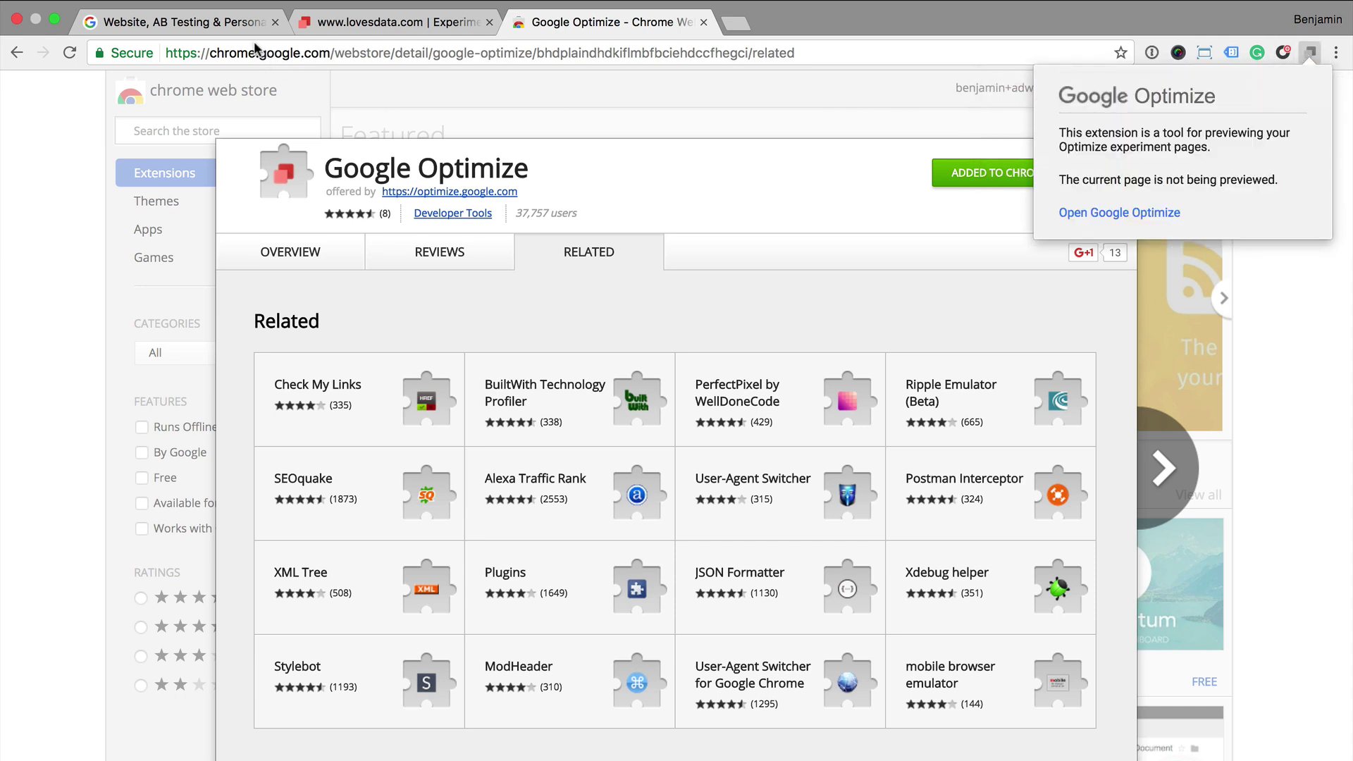
left_click(335, 28)
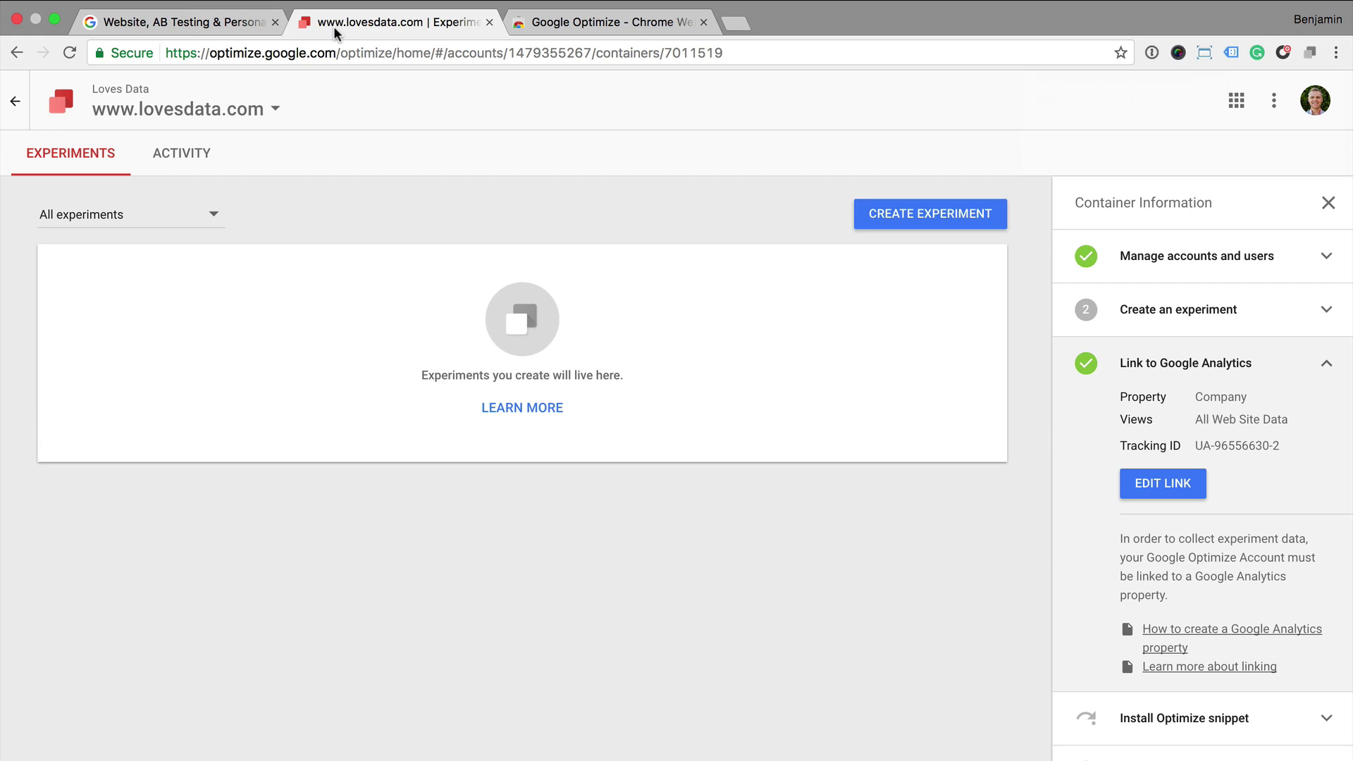
left_click(910, 213)
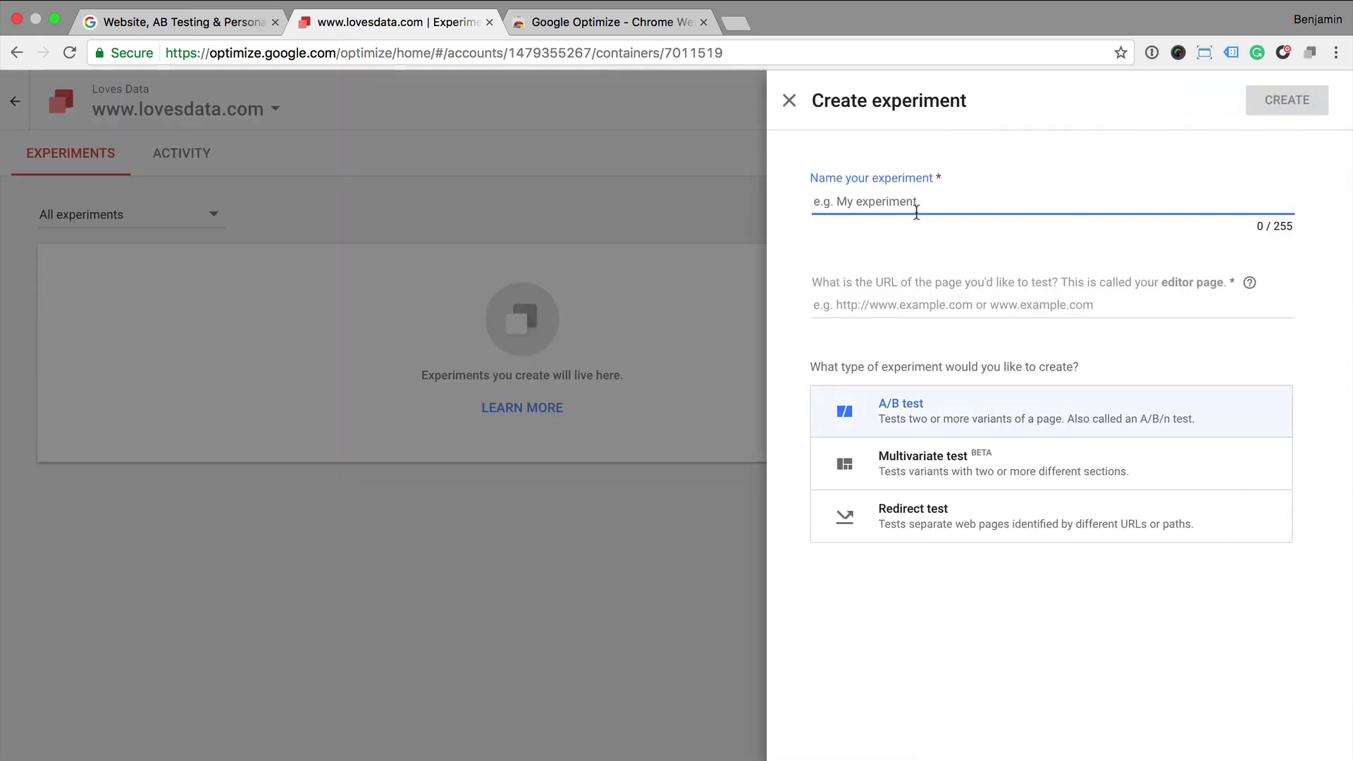
type("Homepage Test")
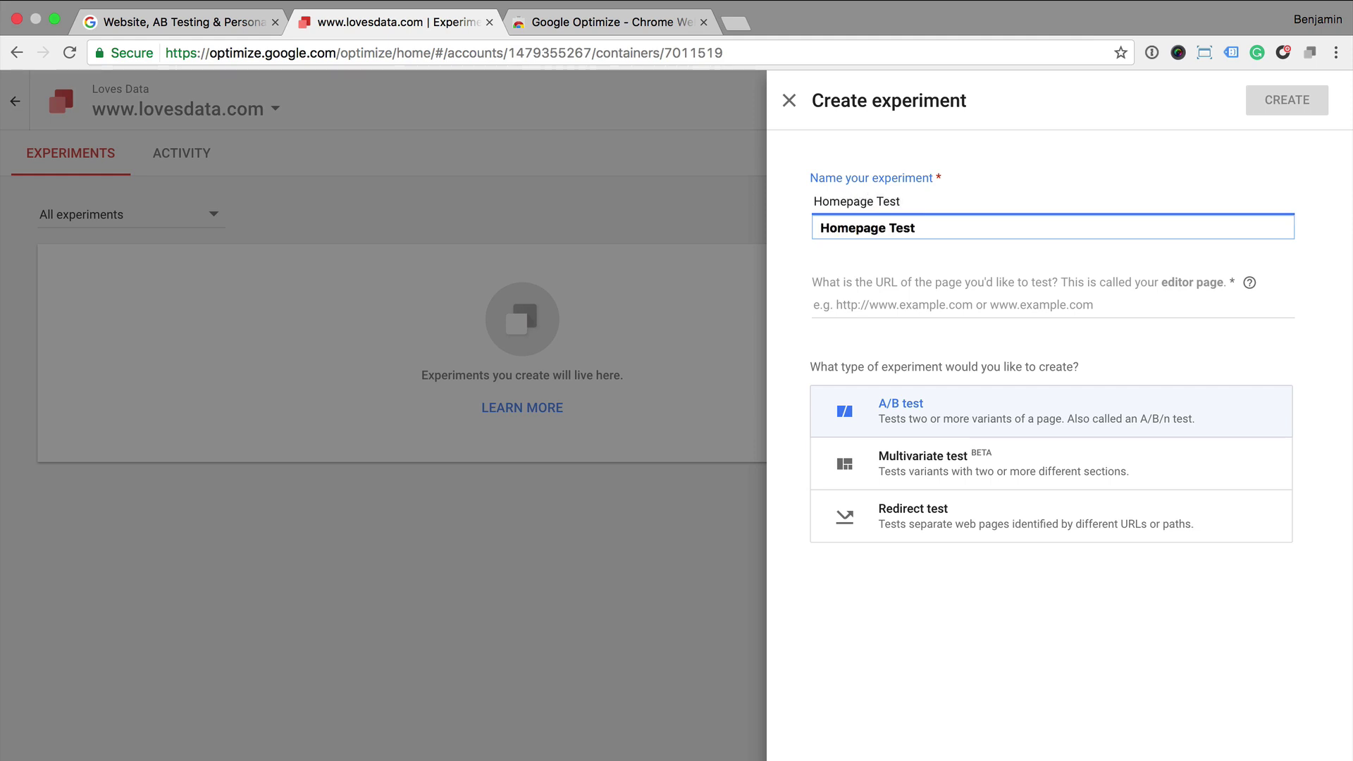
left_click(871, 304)
type("https:")
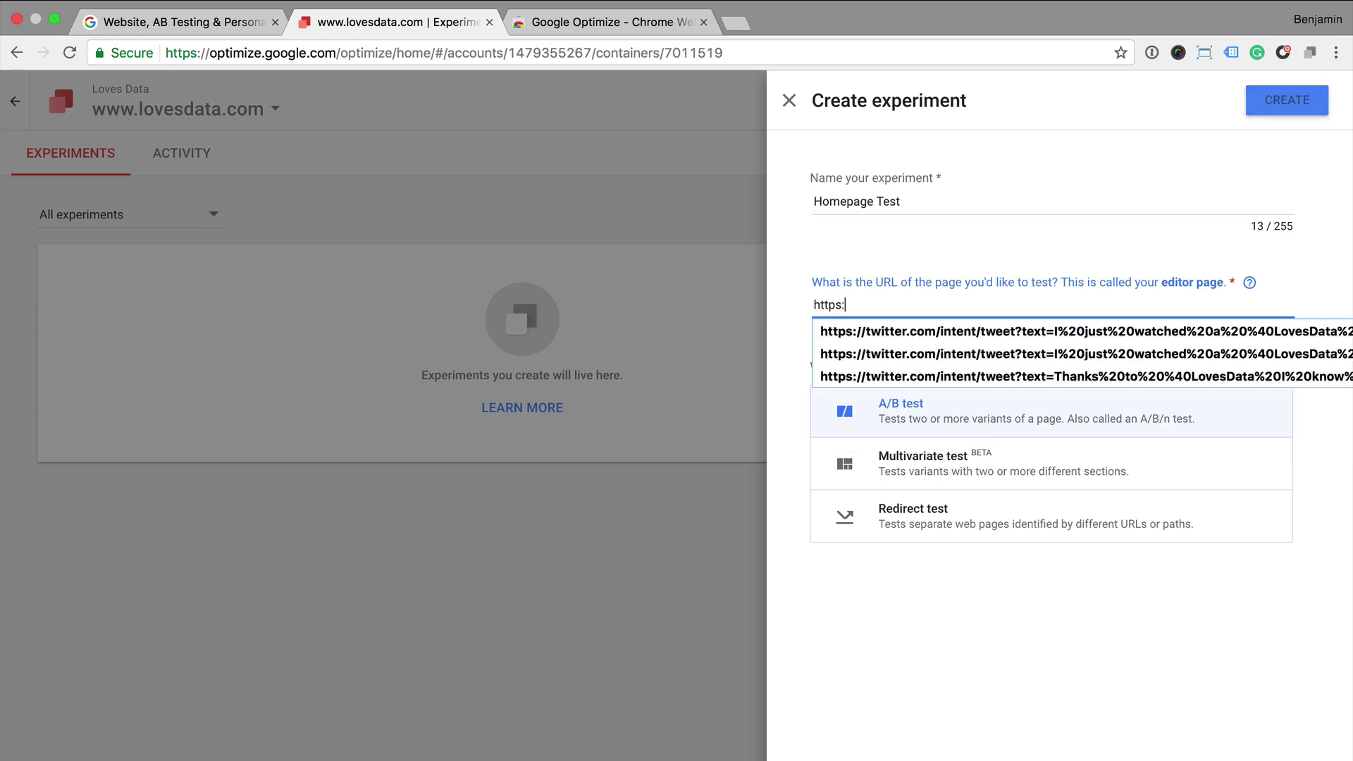
type("//www.lovesdata.com")
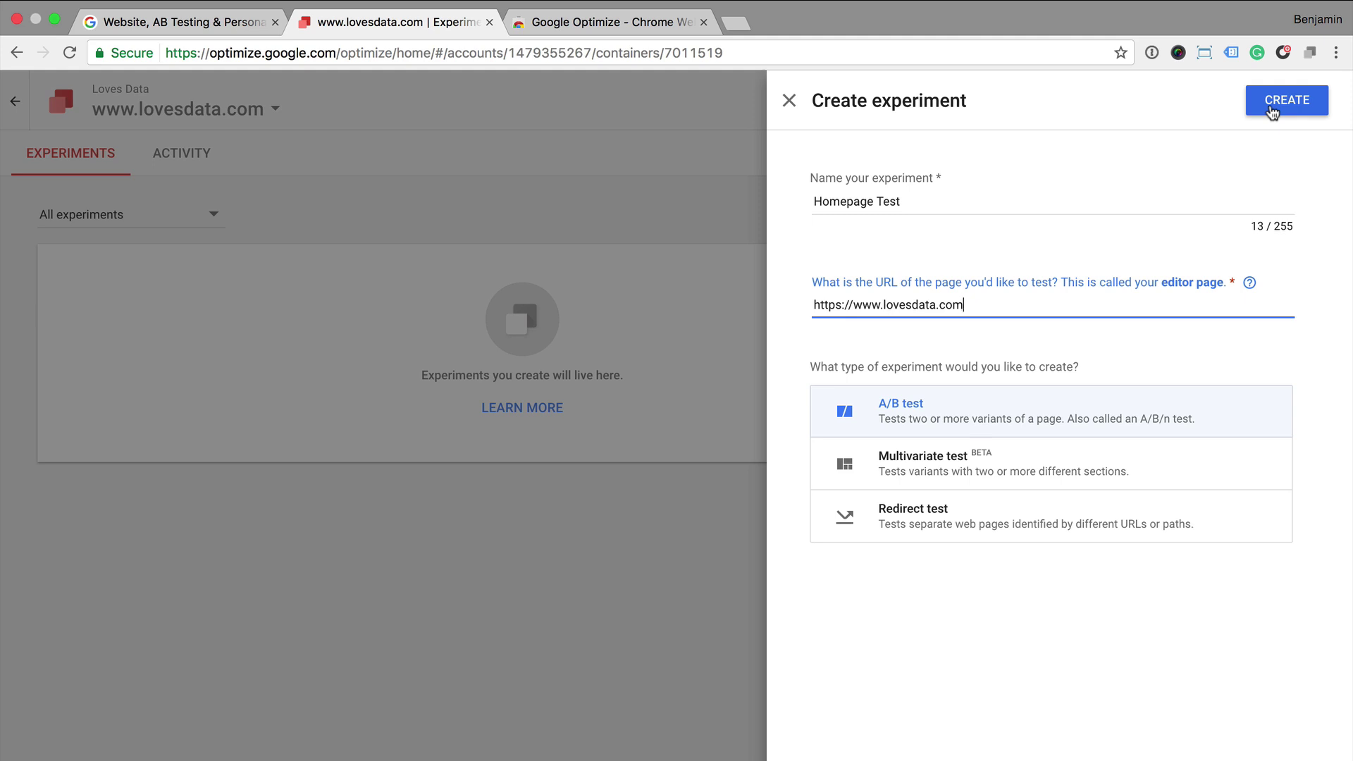
left_click(1271, 106)
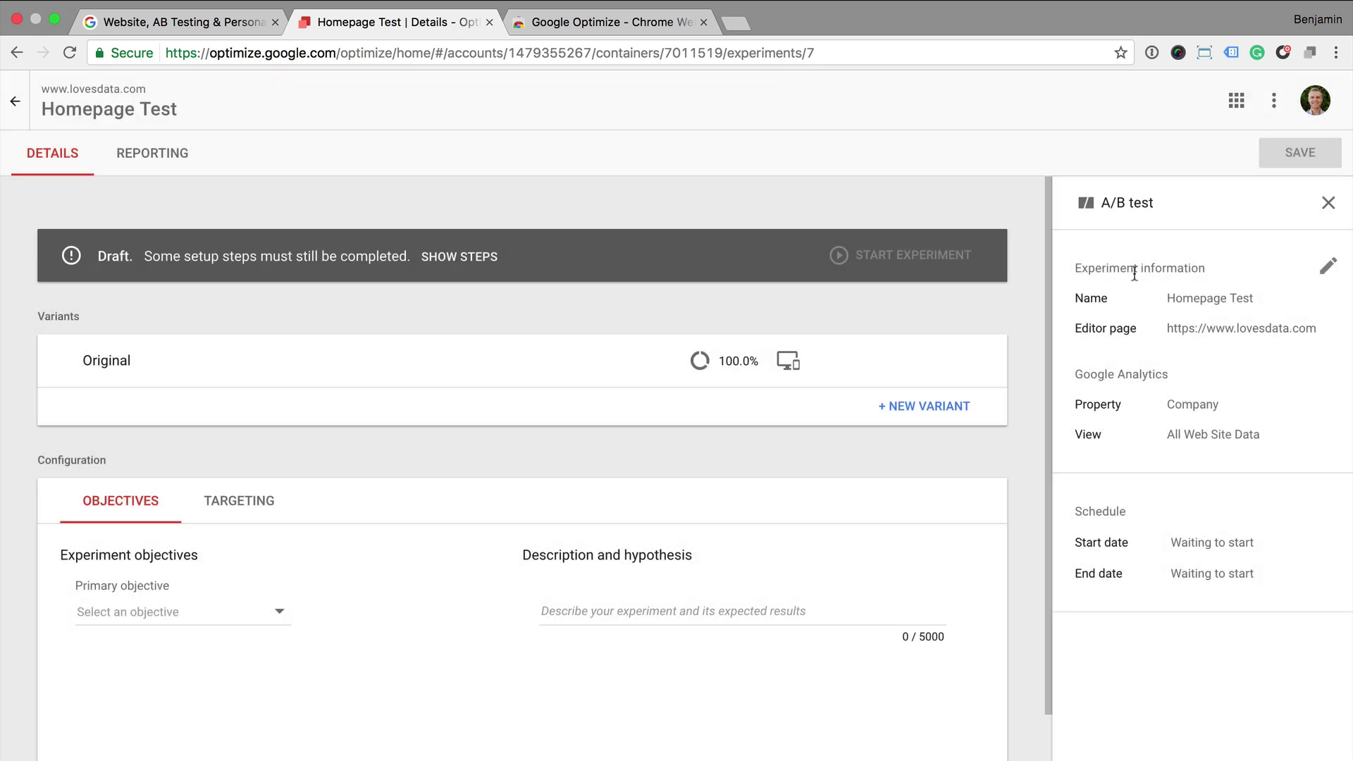
- Add a new variant named 'Change Headline' to the Homepage Test experiment
left_click(941, 410)
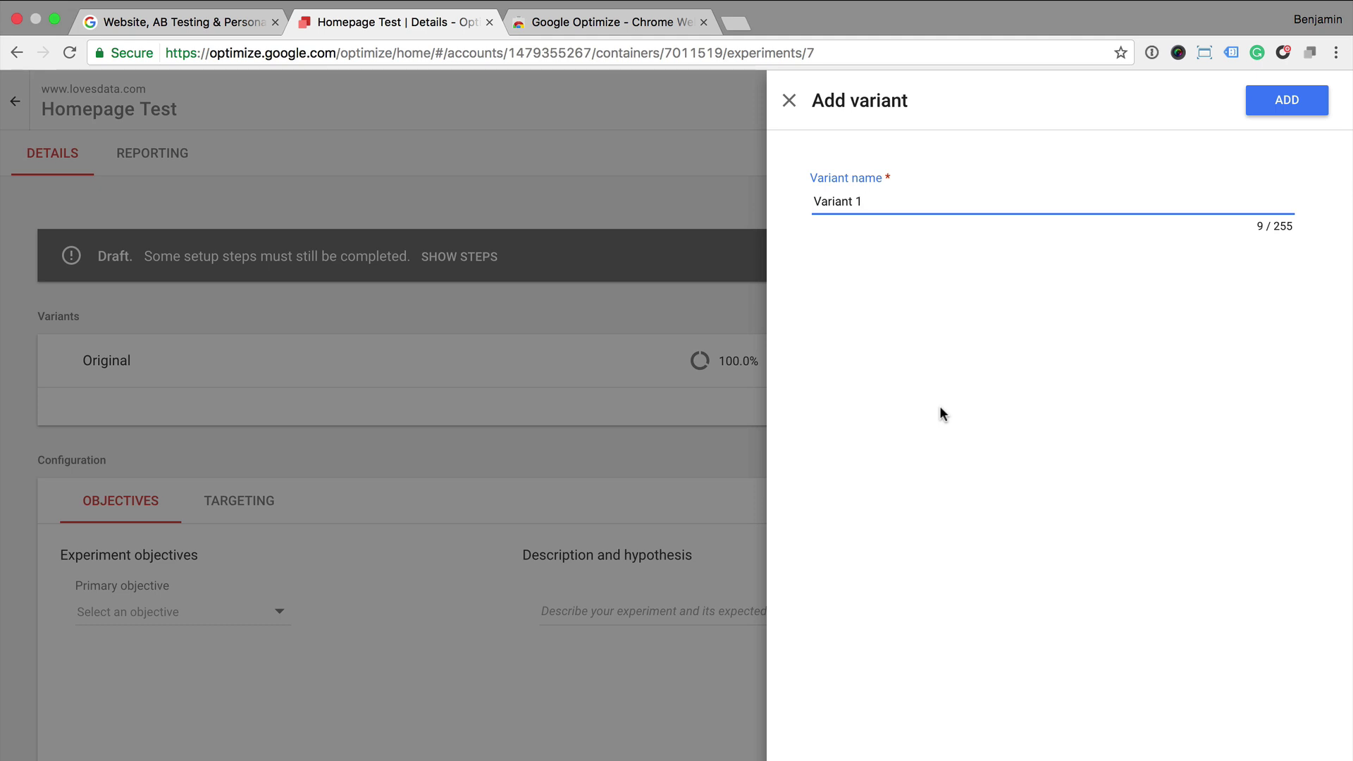
triple_click(876, 209)
type("C")
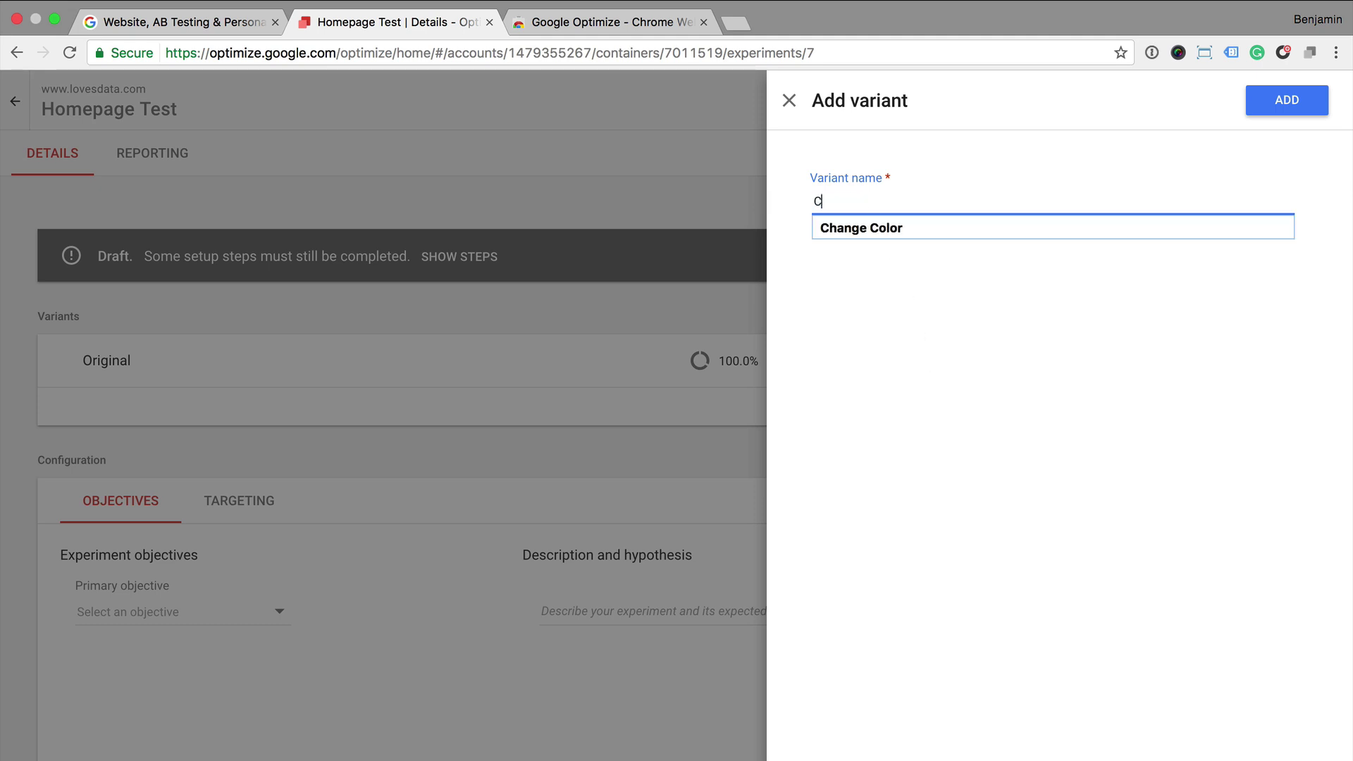
type("hange Headline")
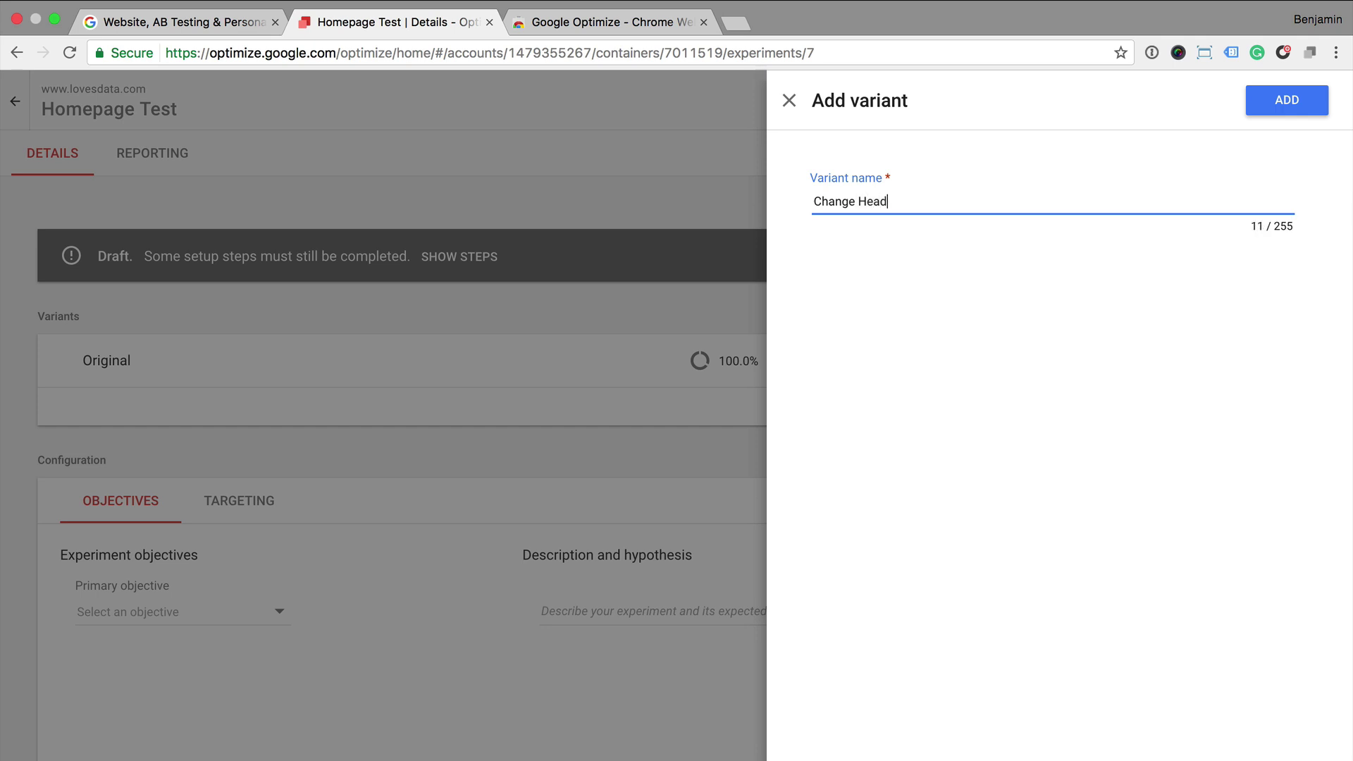
left_click(1262, 97)
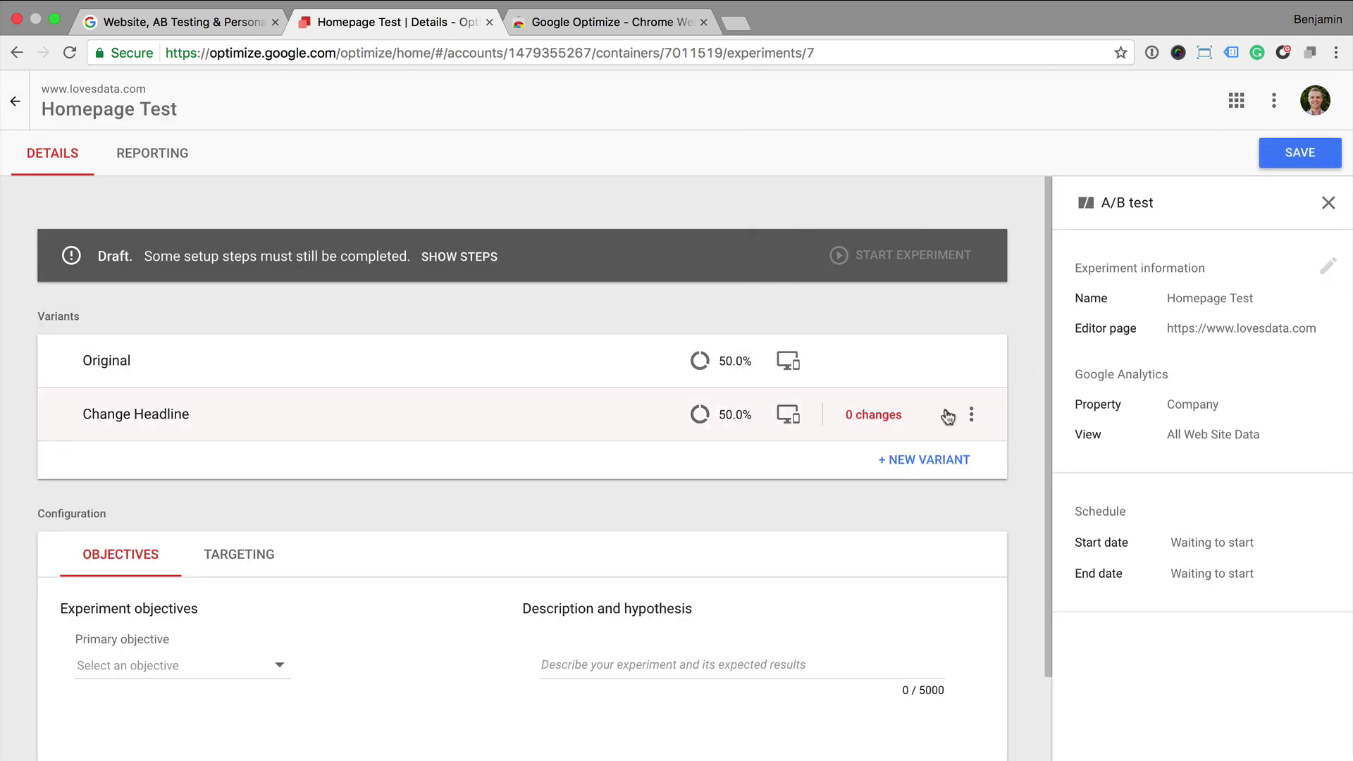
- In the visual editor, rewrite the homepage headline as 'Learn Google Analytics Today!' and save
left_click(895, 418)
left_click(790, 498)
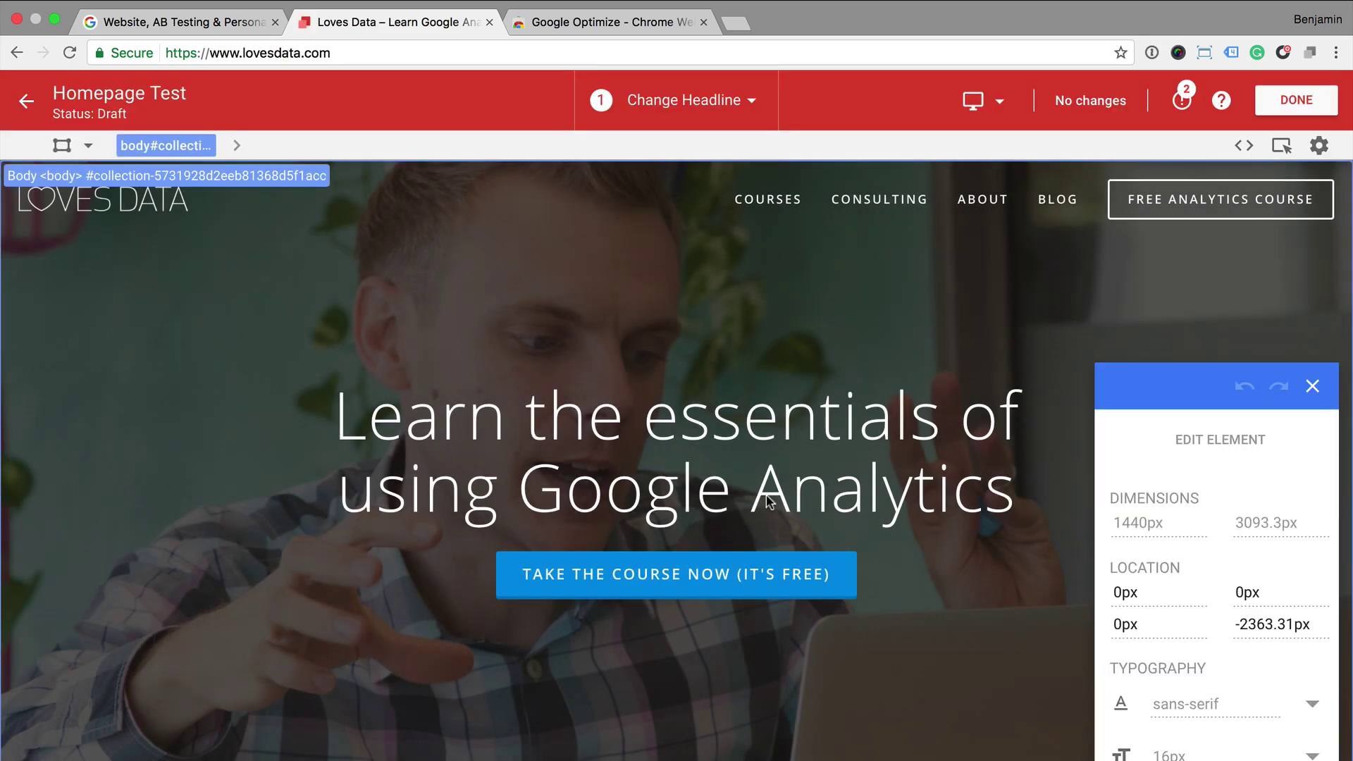
left_click(760, 486)
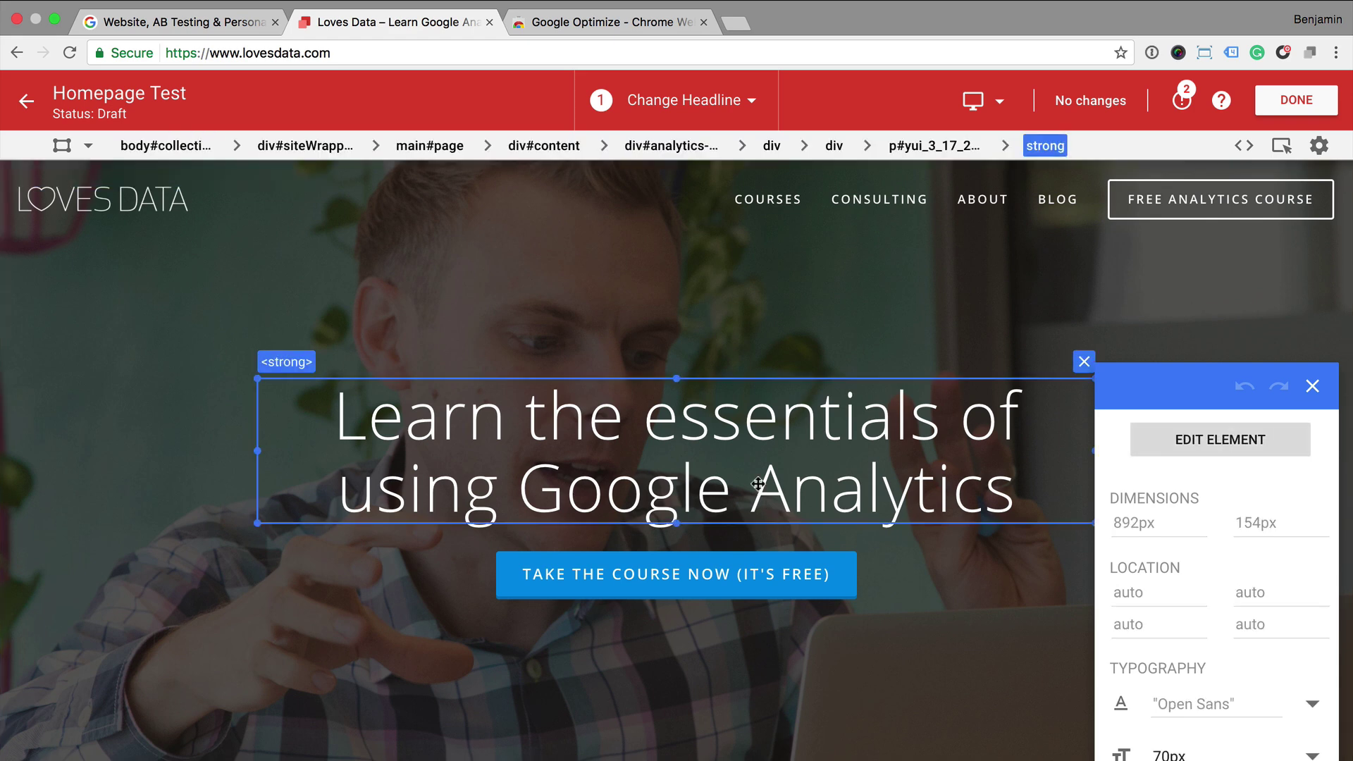
left_click(1190, 444)
left_click(1173, 490)
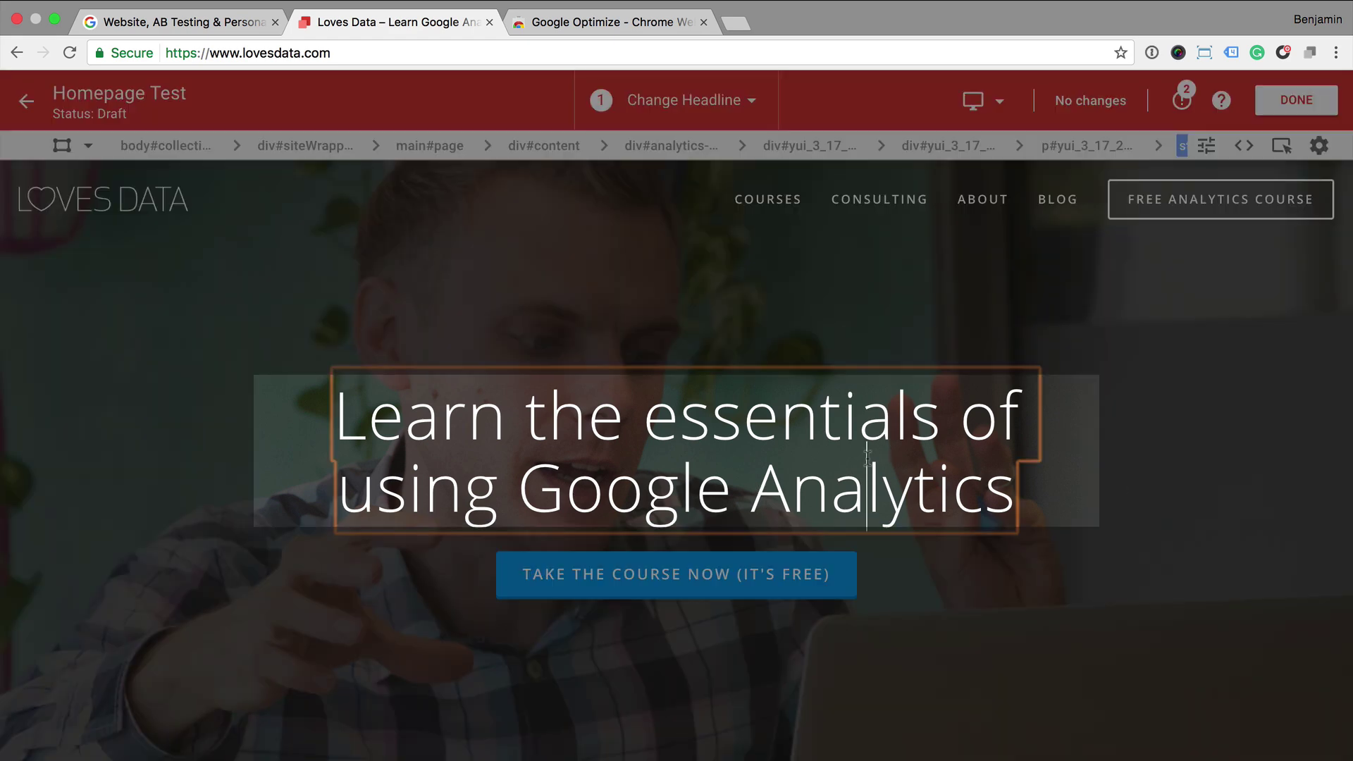
key("super+a")
type("Learn Google Analytics")
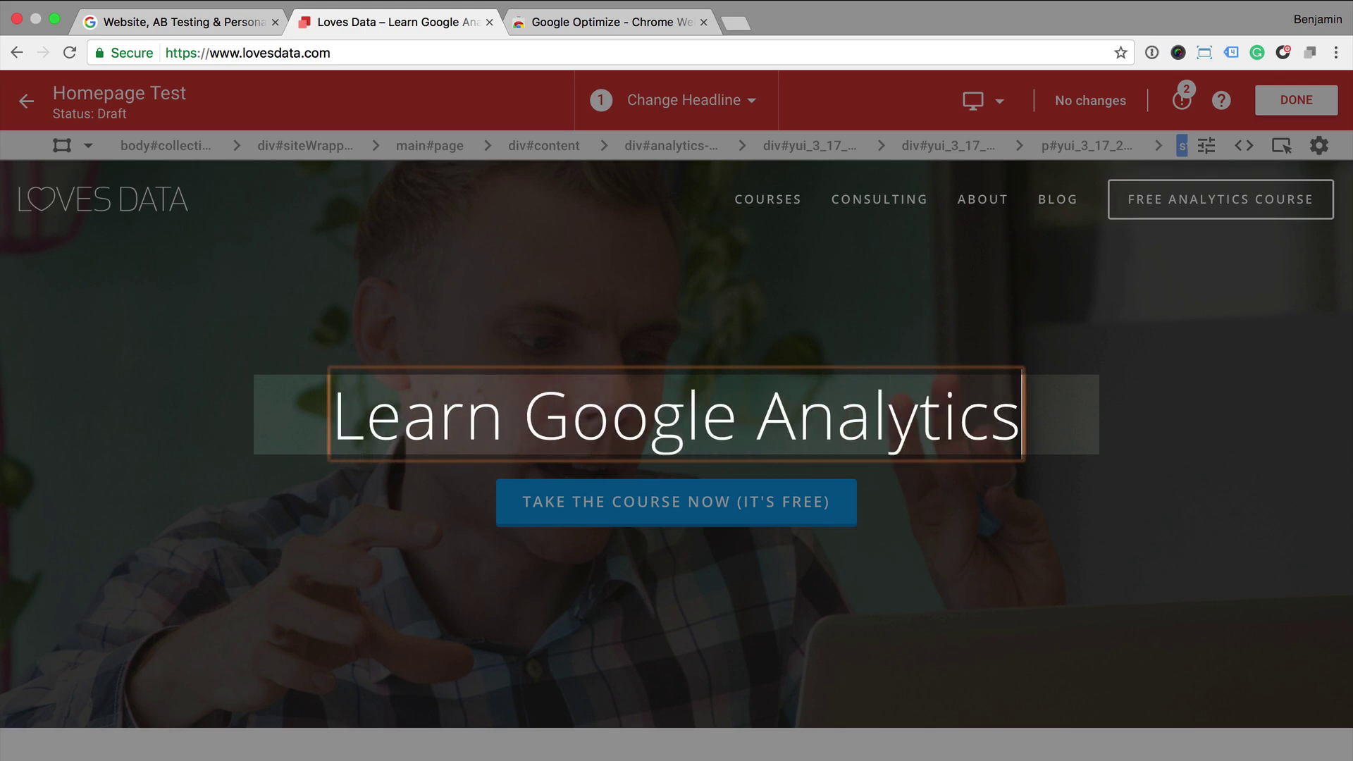
type(" Today!")
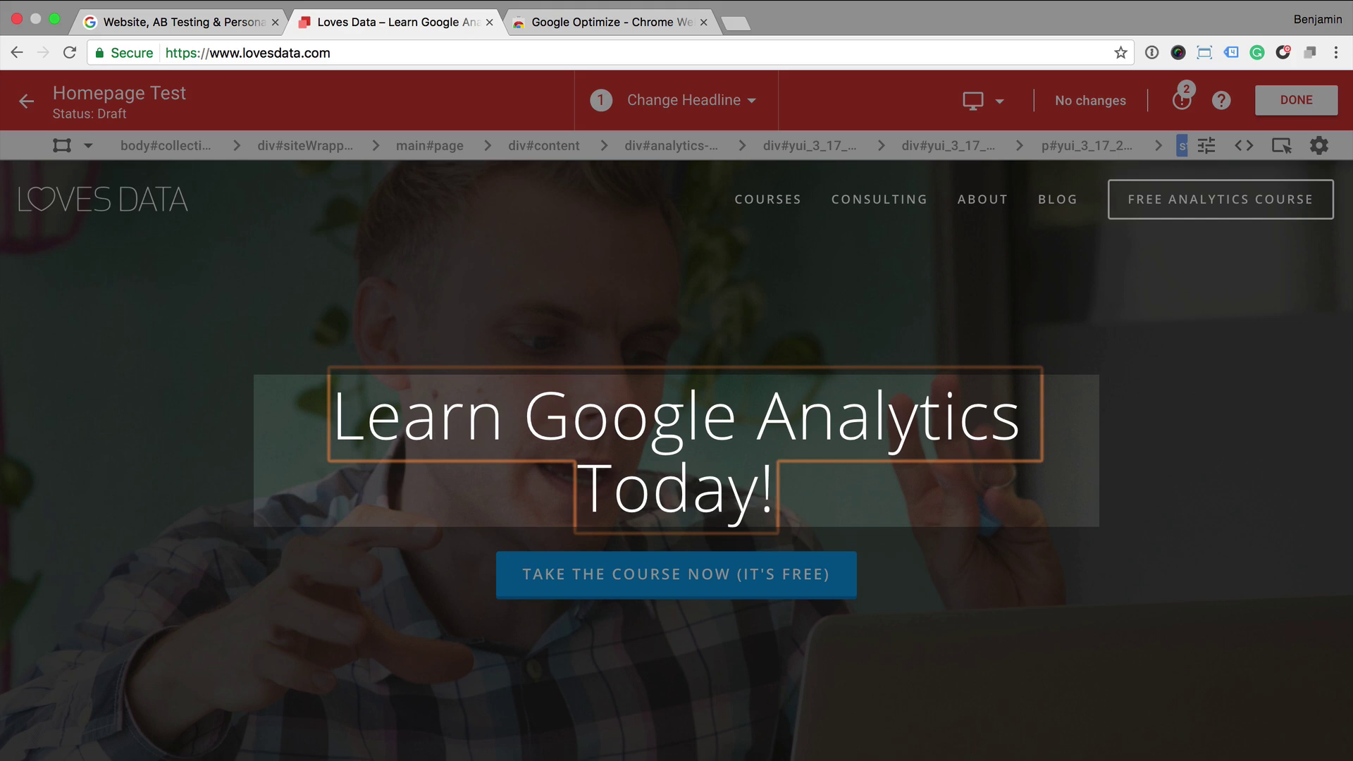
left_click(1297, 99)
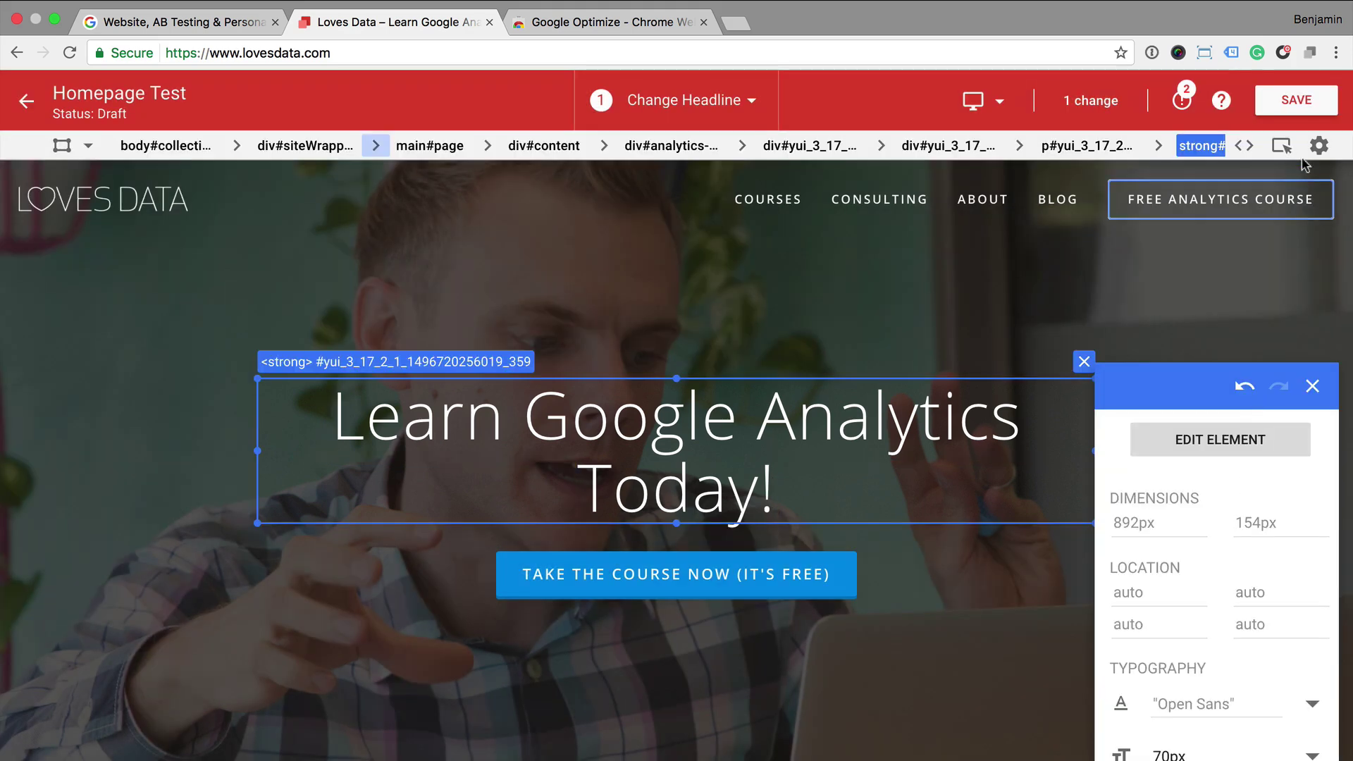
left_click(1299, 104)
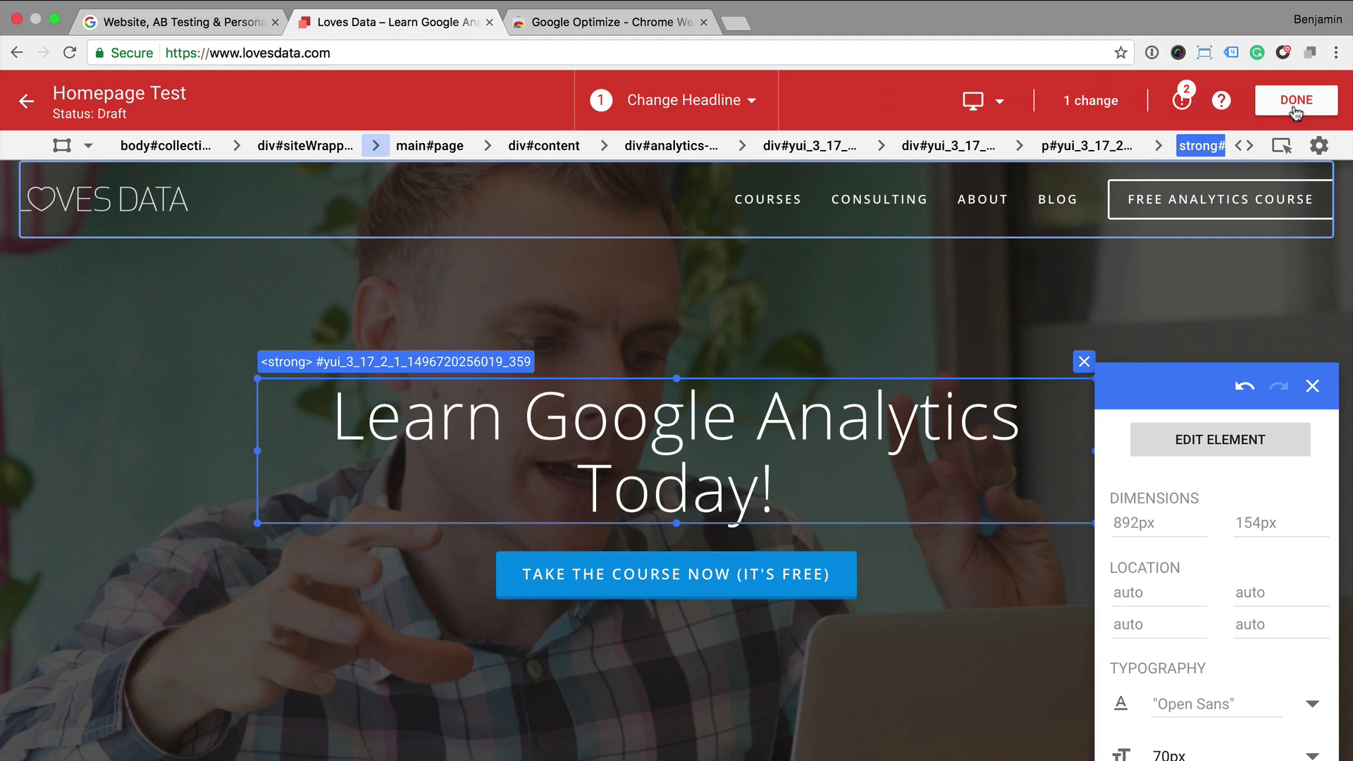
left_click(1294, 110)
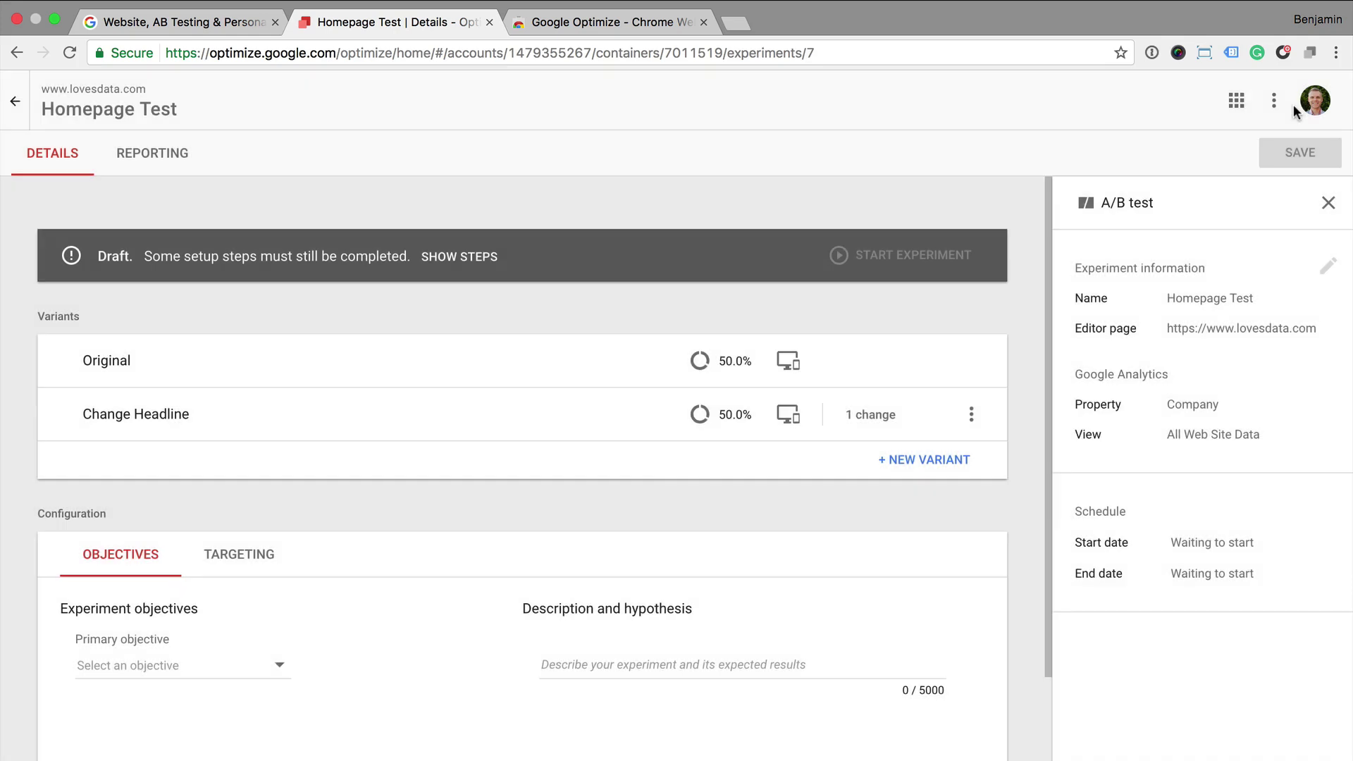
- Set Session Duration as primary objective, describe it as 'Changed the headline and I hope this will increase engagement', and save
left_click(279, 669)
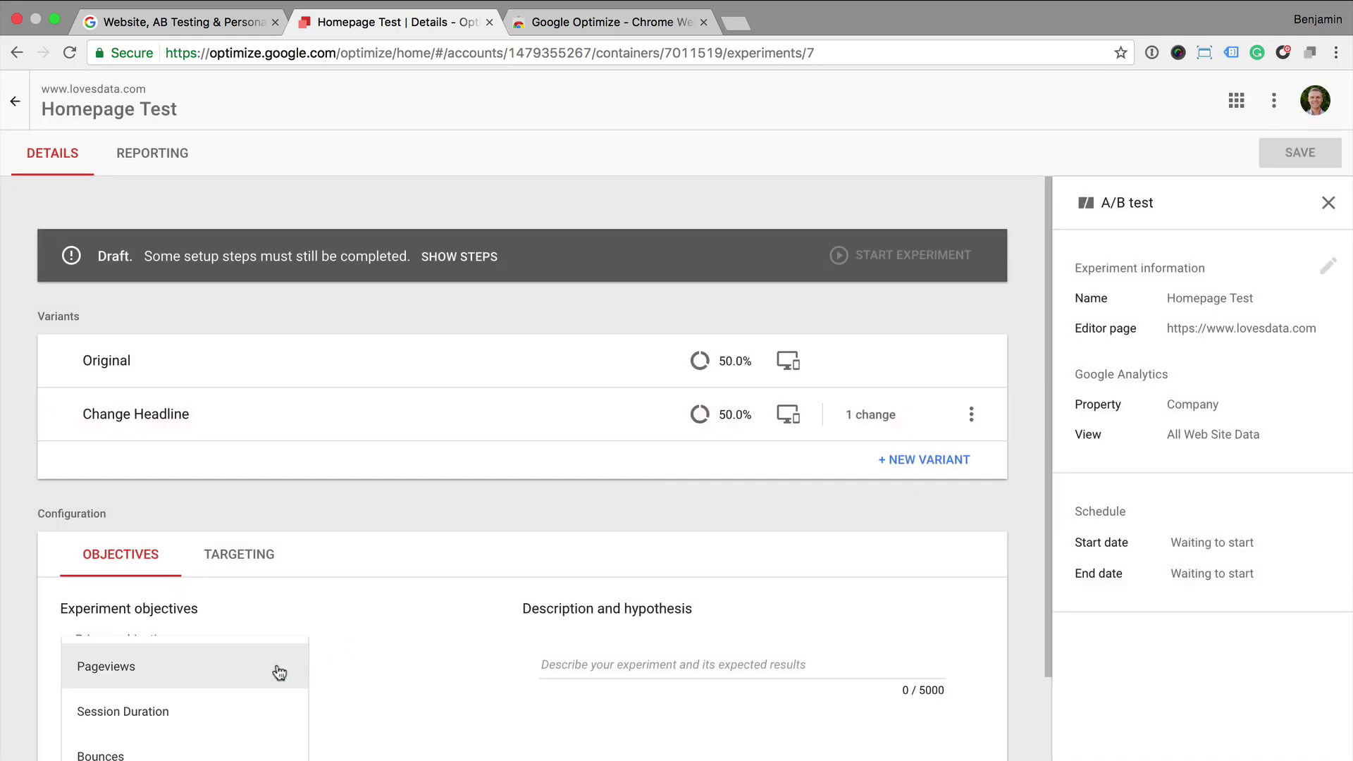
left_click(252, 708)
left_click(600, 659)
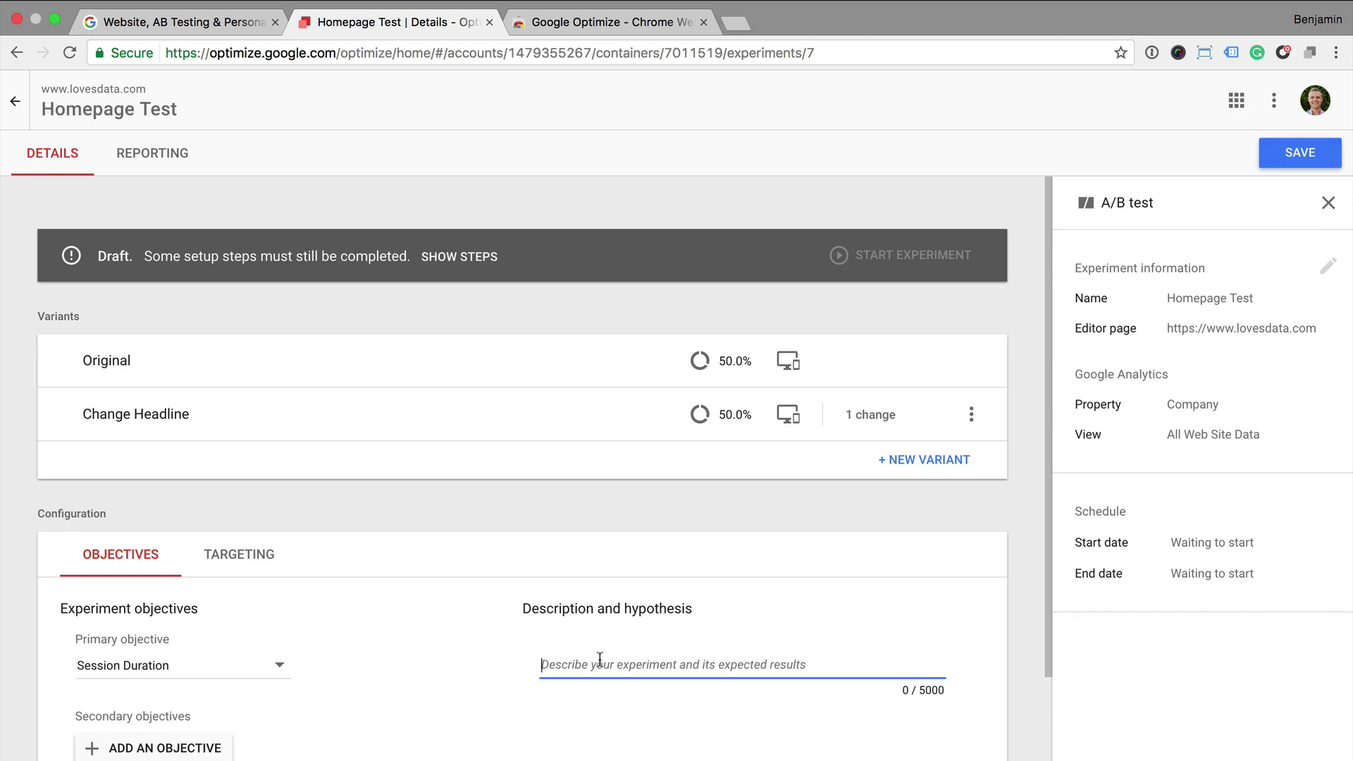
type("C")
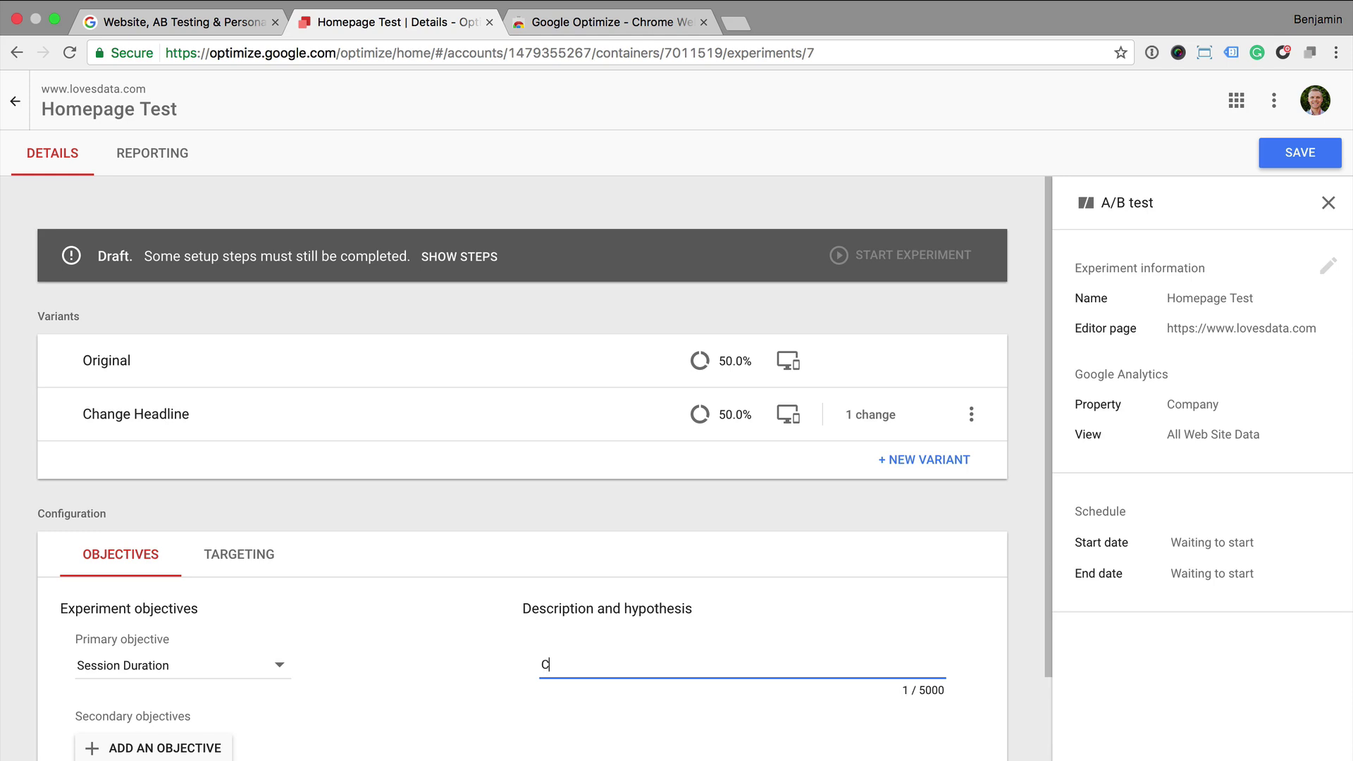
type("hanged the headline")
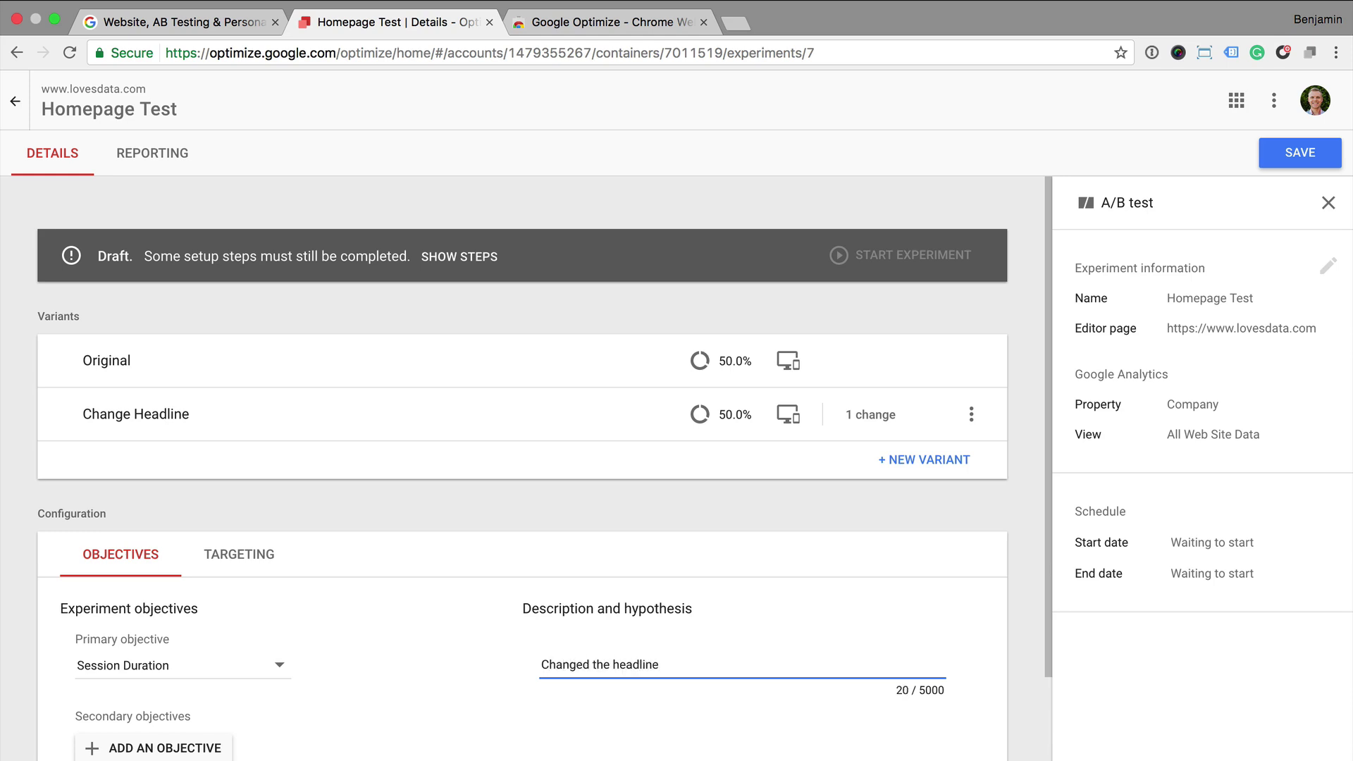
type(" and I hope this will increase en")
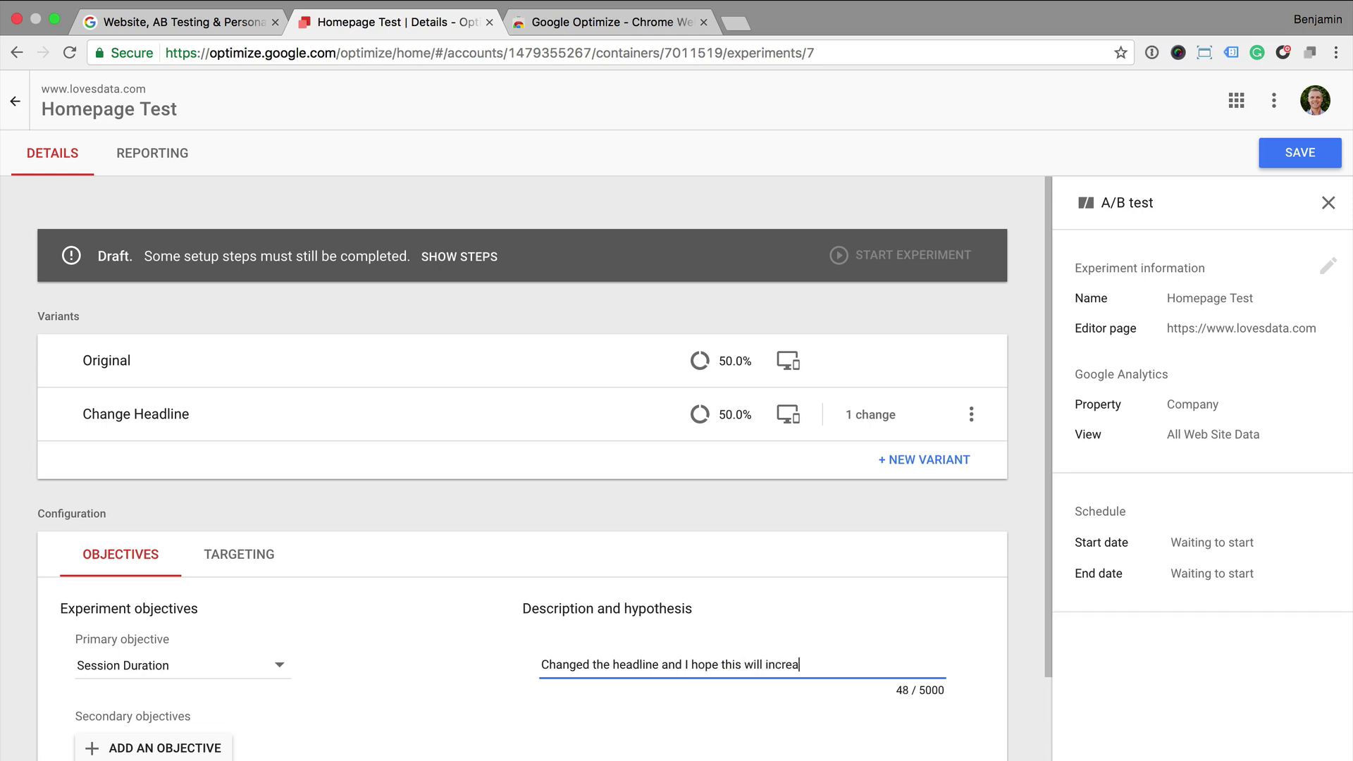
type("gement")
left_click(1293, 160)
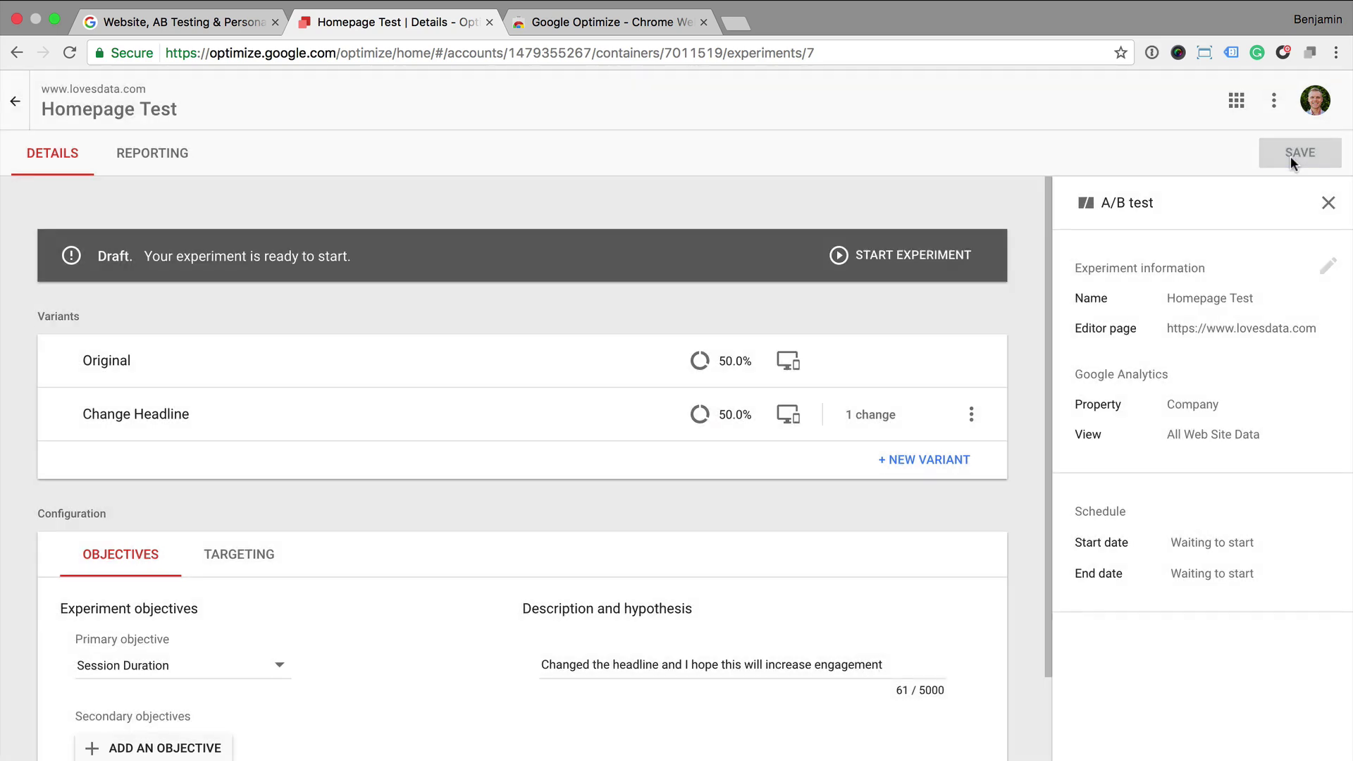
- Start the Homepage Test experiment, confirming the prompt, and open its Reporting page
left_click(955, 269)
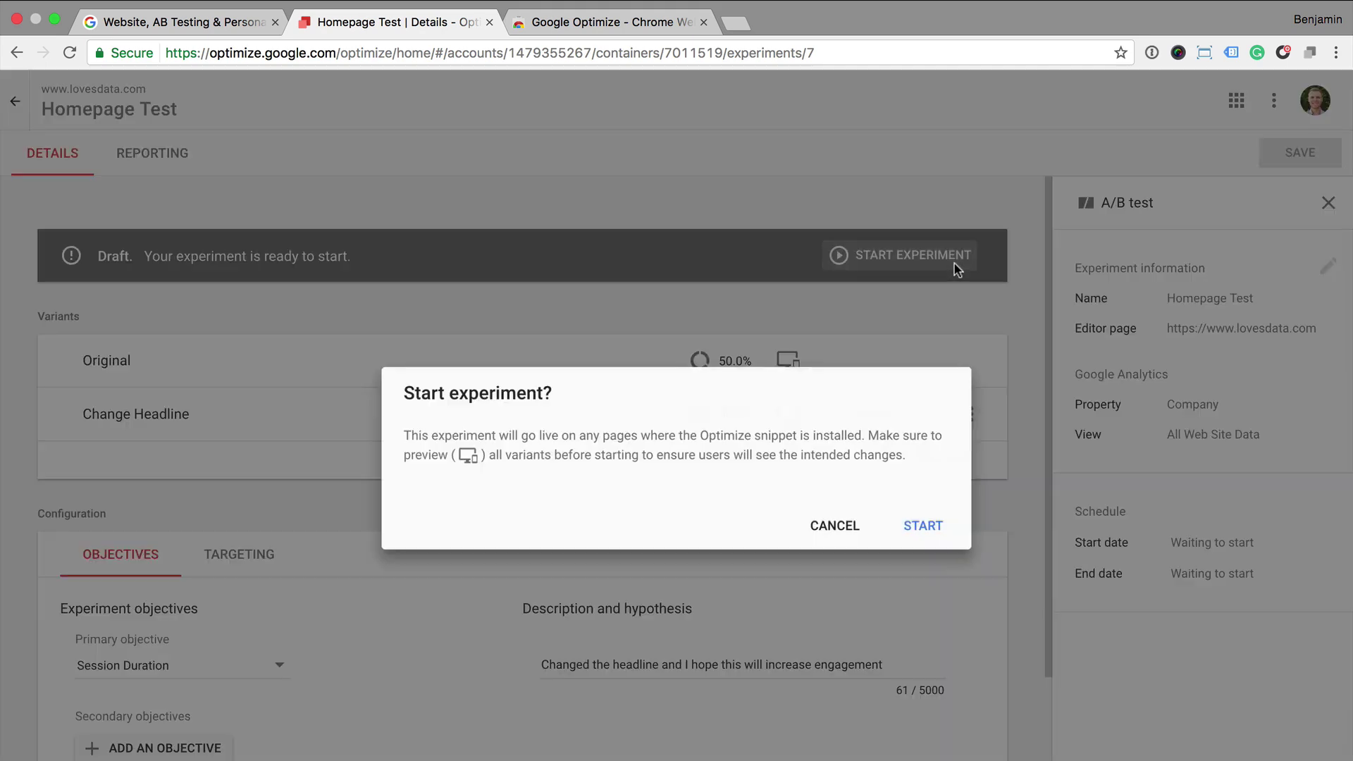
left_click(940, 533)
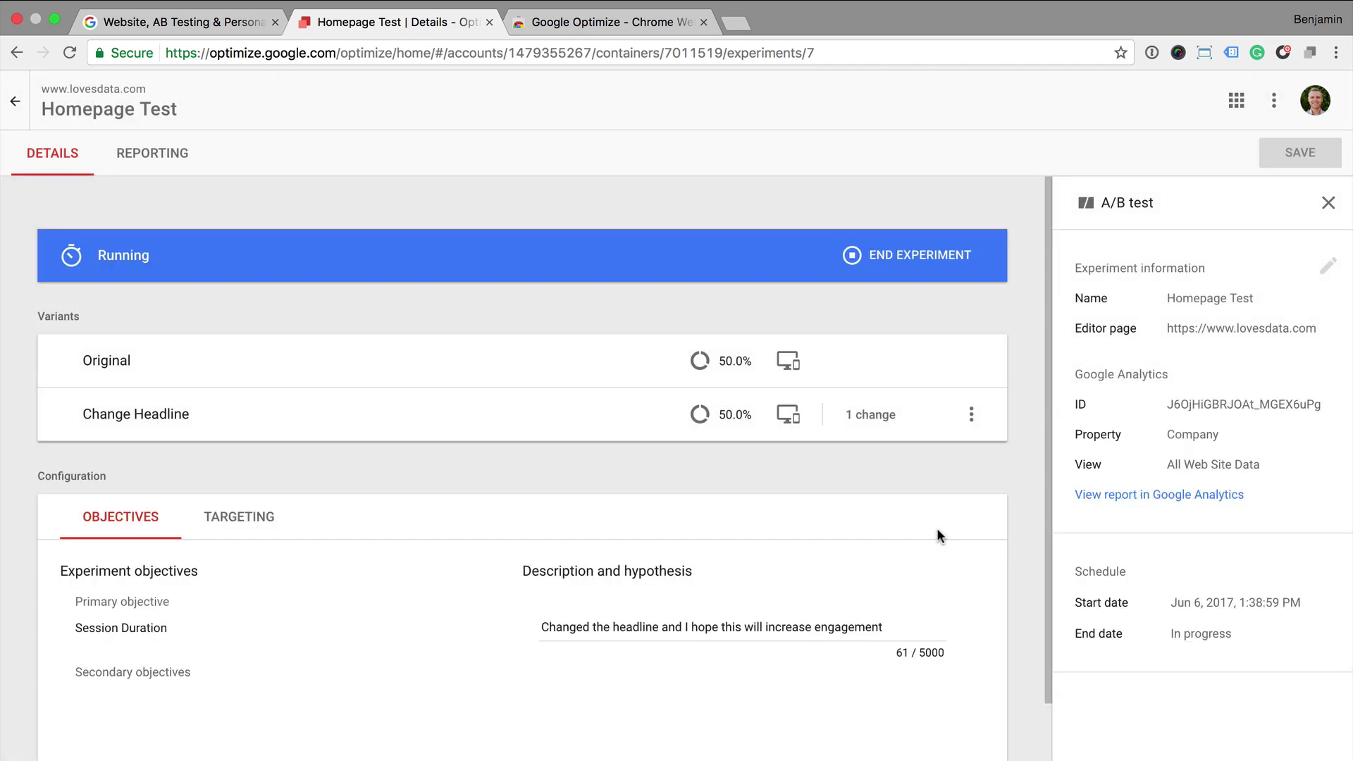
left_click(185, 156)
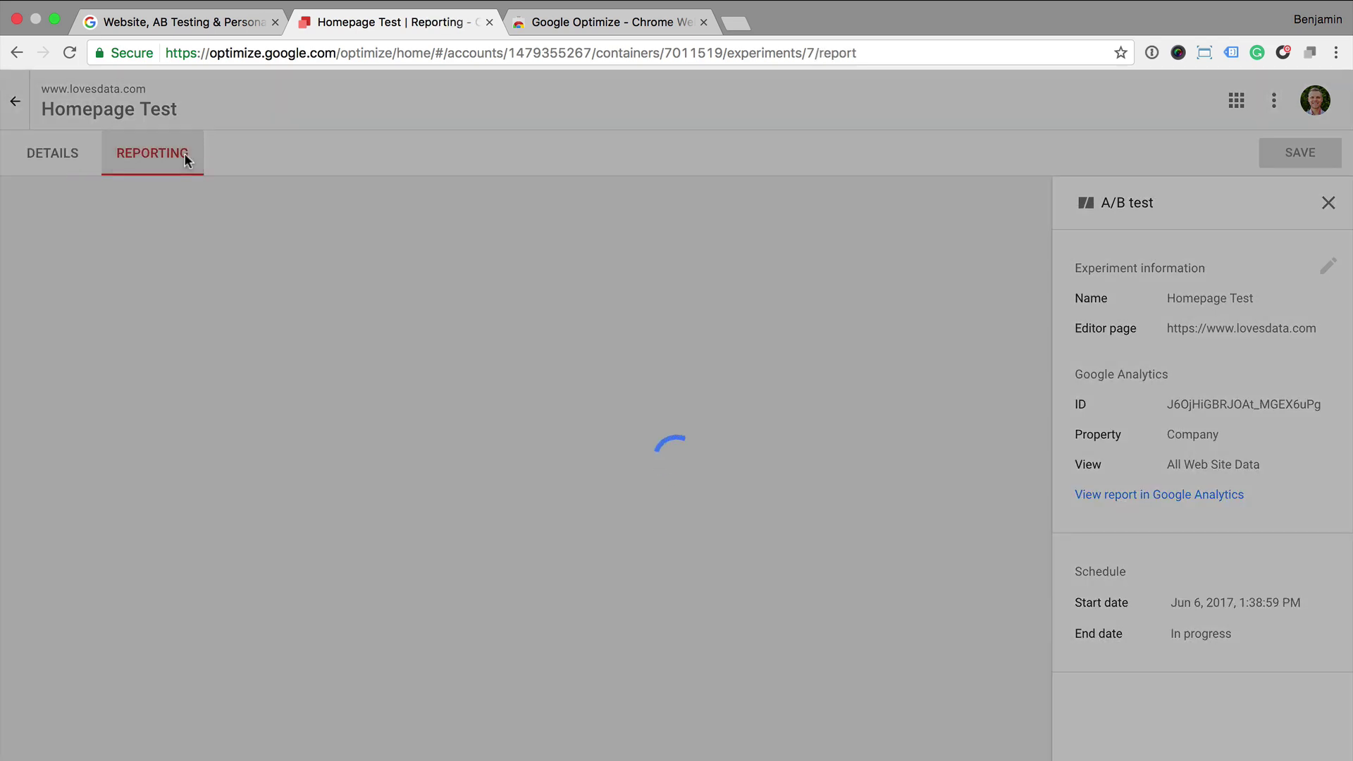